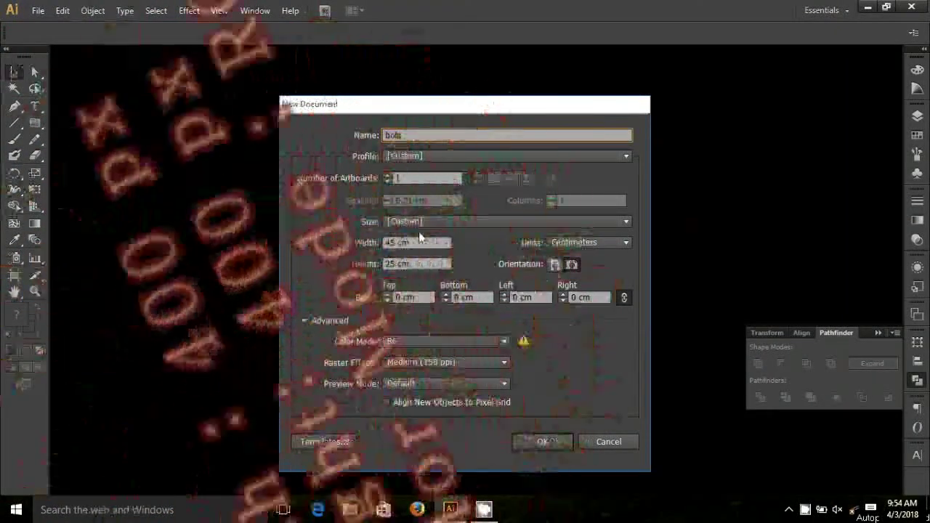
# Step: Create the bola document in pixels, 400 × 400 px, with Screen (72 ppi) raster effects
pyautogui.click(580, 244)
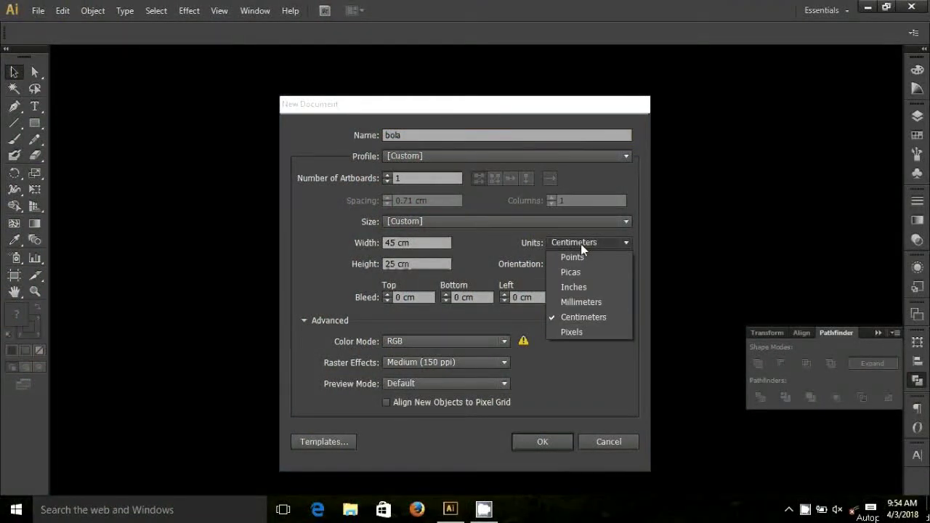
pyautogui.click(574, 332)
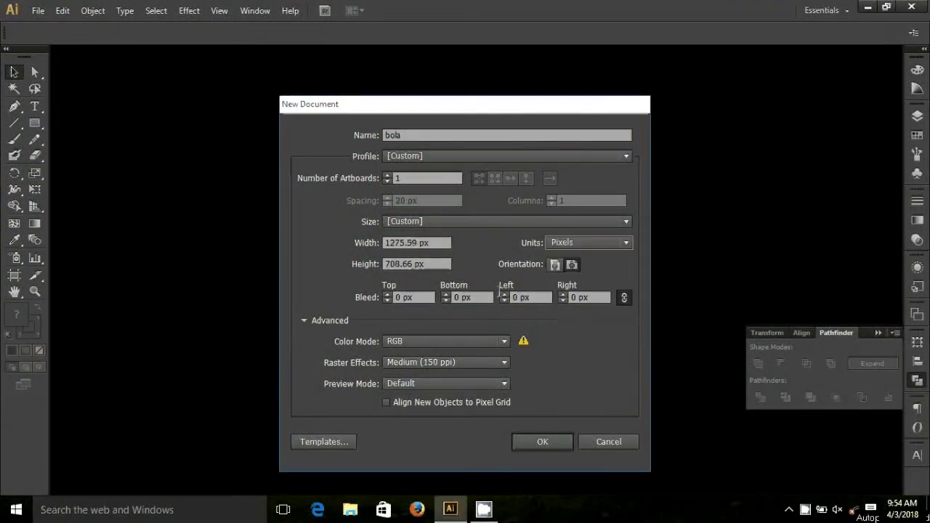
pyautogui.moveTo(415, 244); pyautogui.dragTo(371, 247)
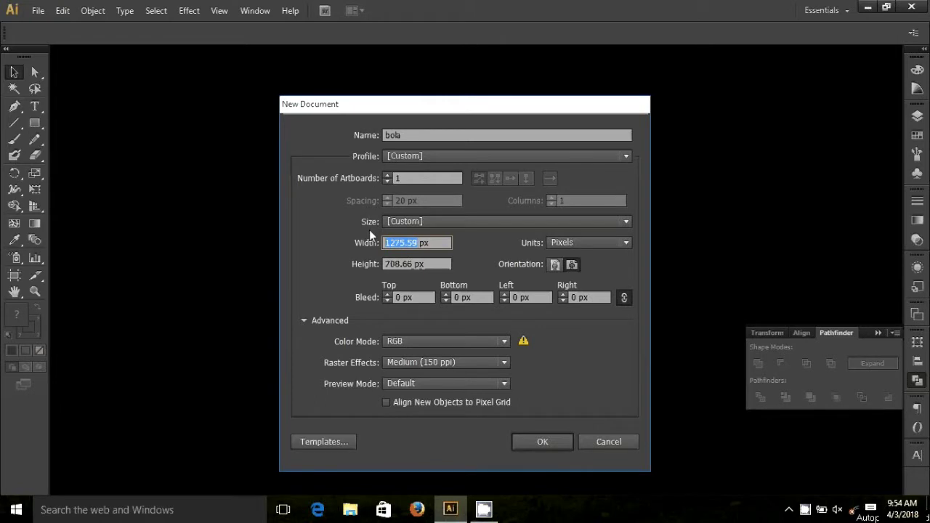
pyautogui.write('400')
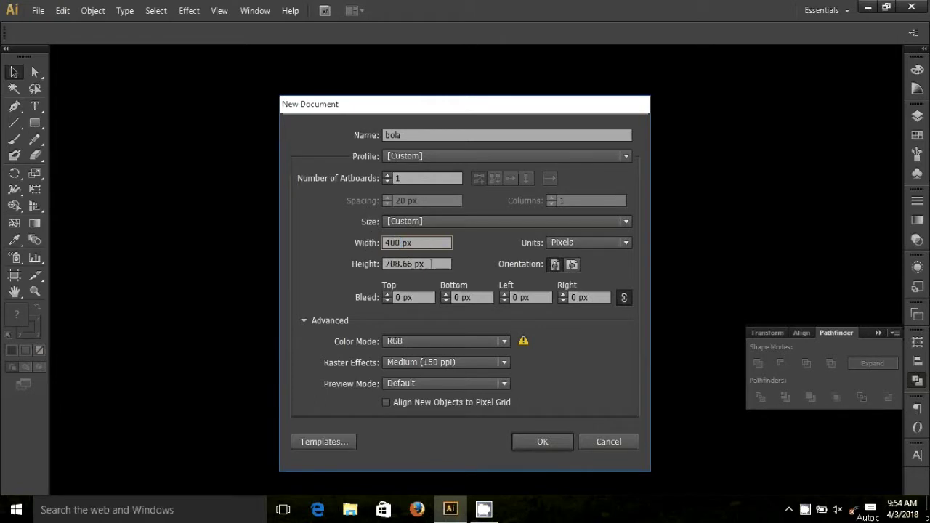
pyautogui.click(412, 264)
pyautogui.moveTo(412, 264); pyautogui.dragTo(364, 260)
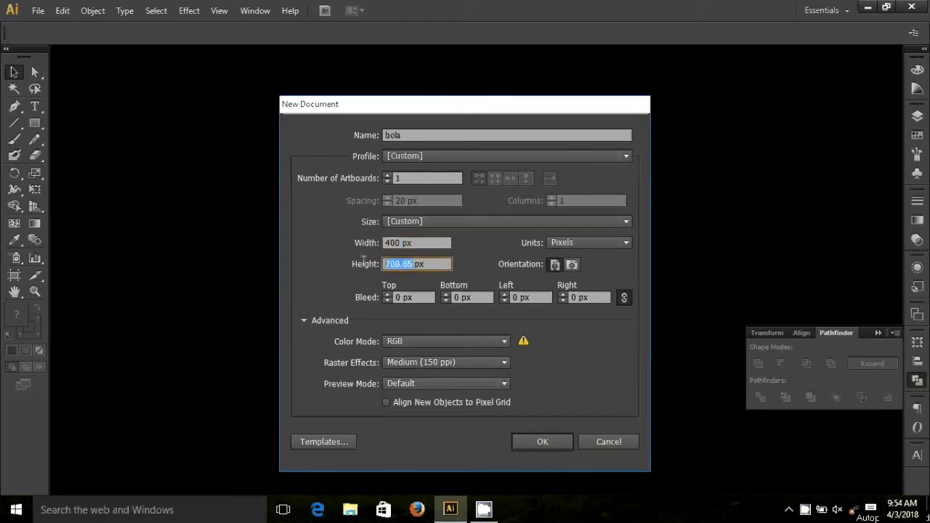
pyautogui.write('40')
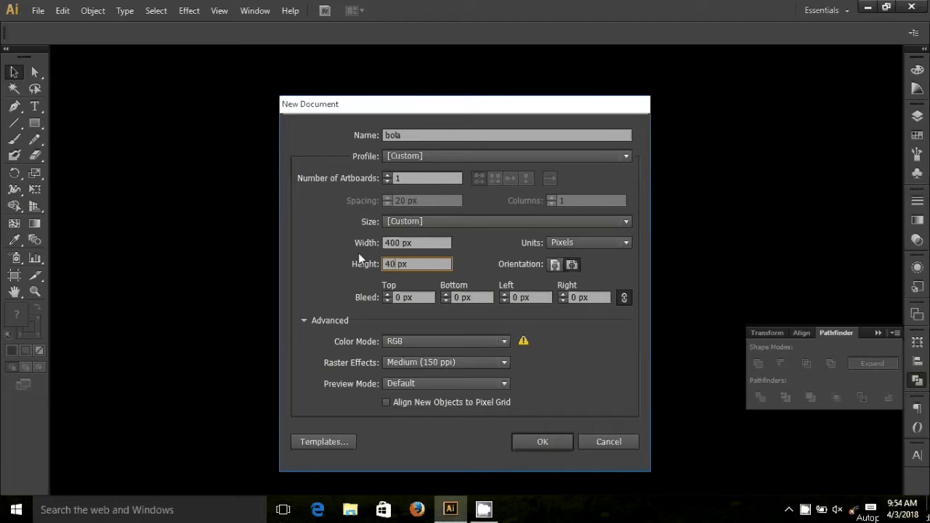
pyautogui.write('0')
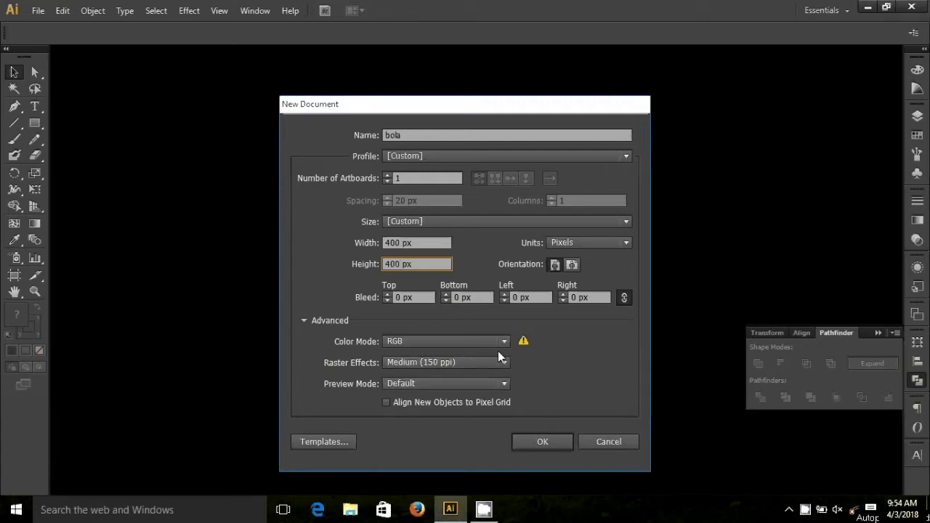
pyautogui.click(500, 361)
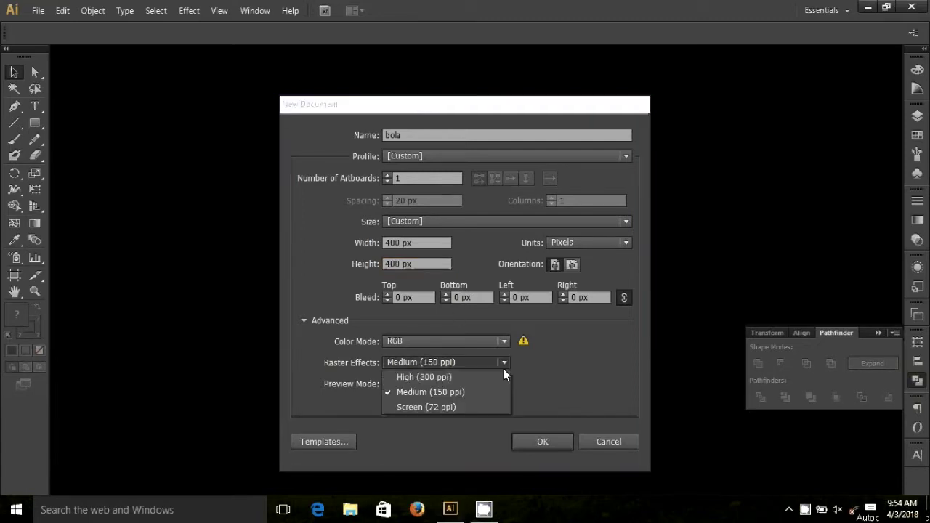
pyautogui.click(490, 408)
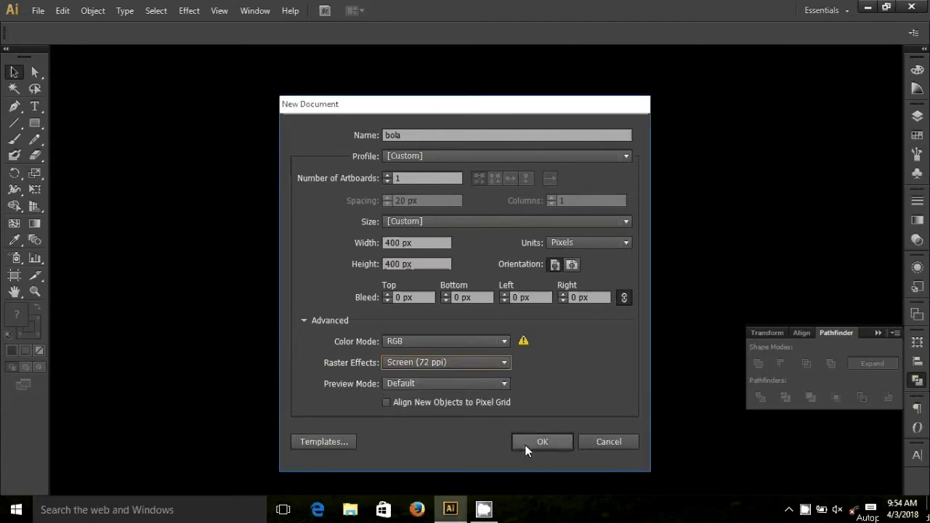
pyautogui.click(525, 444)
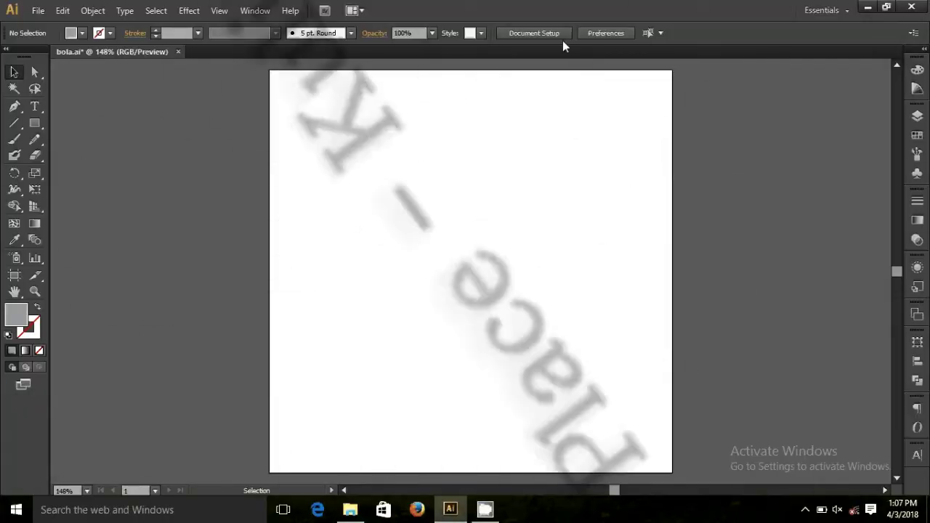
# Step: Place the Kulit Bola soccer-pattern image onto the bola artboard
pyautogui.click(38, 10)
pyautogui.click(119, 231)
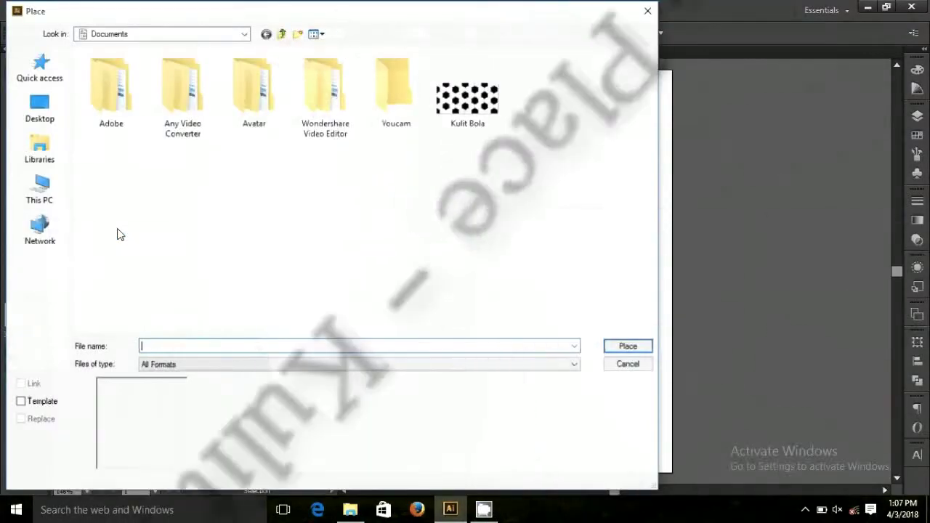
pyautogui.click(474, 102)
pyautogui.click(631, 350)
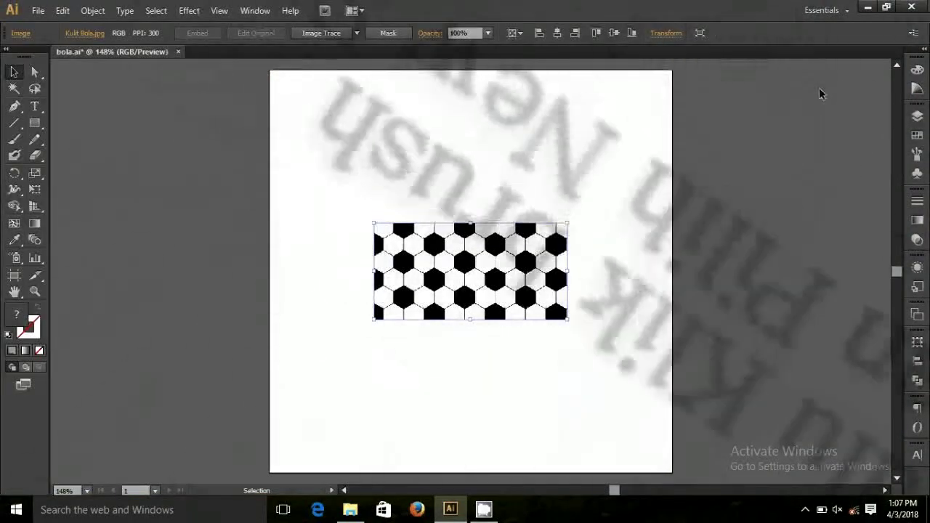
# Step: Save the pattern as a Graphic-type New Symbol, then delete the placed image
pyautogui.click(918, 118)
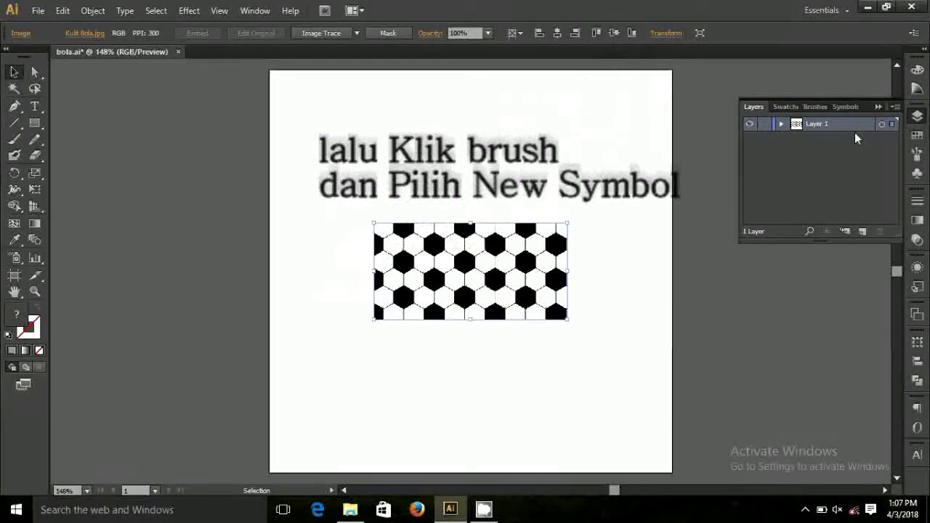
pyautogui.click(845, 107)
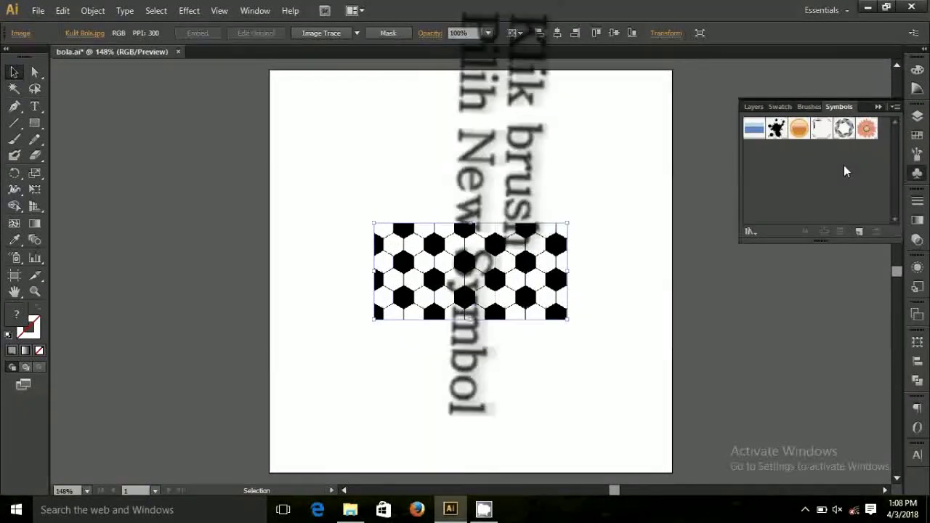
pyautogui.click(859, 232)
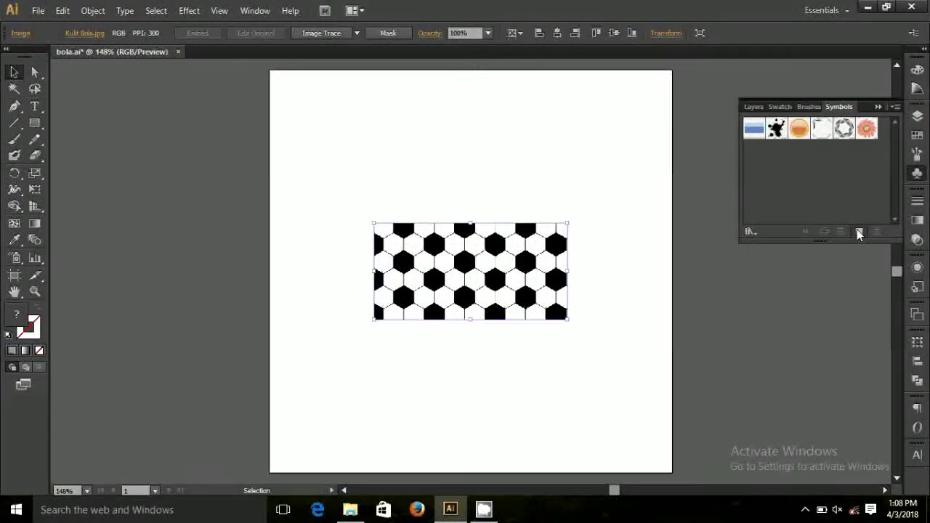
pyautogui.click(469, 202)
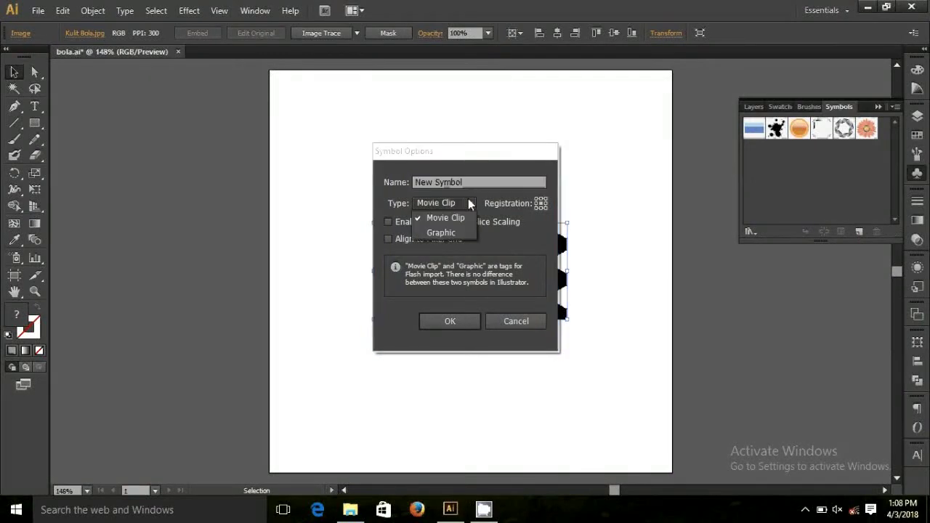
pyautogui.click(458, 217)
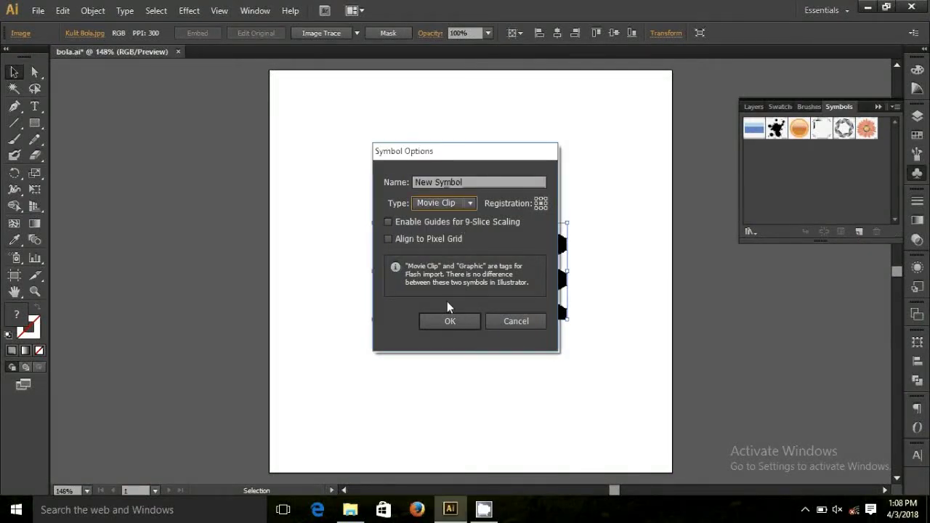
pyautogui.click(471, 203)
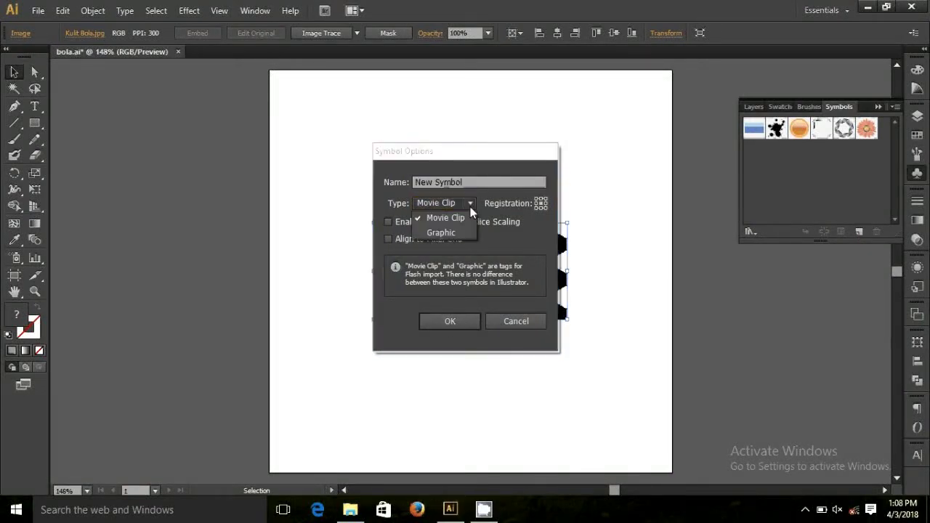
pyautogui.click(461, 241)
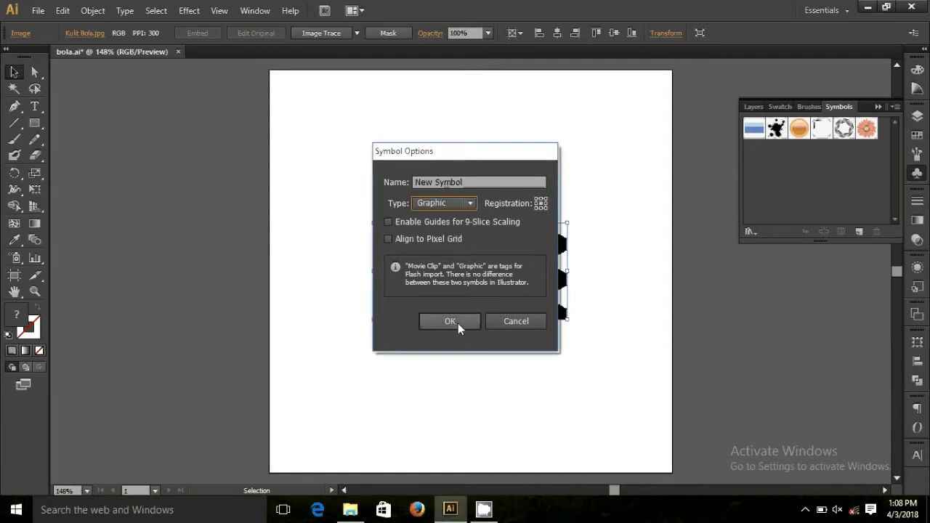
pyautogui.click(458, 324)
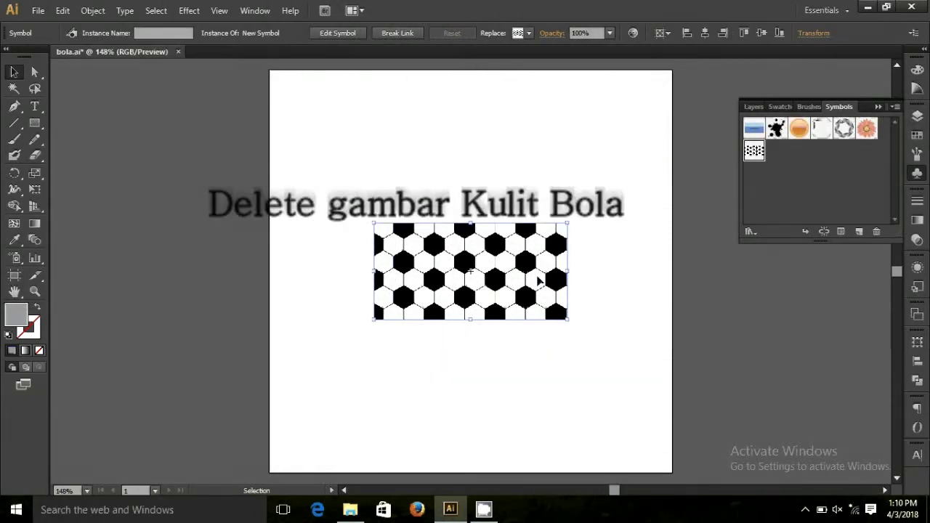
pyautogui.press('Delete')
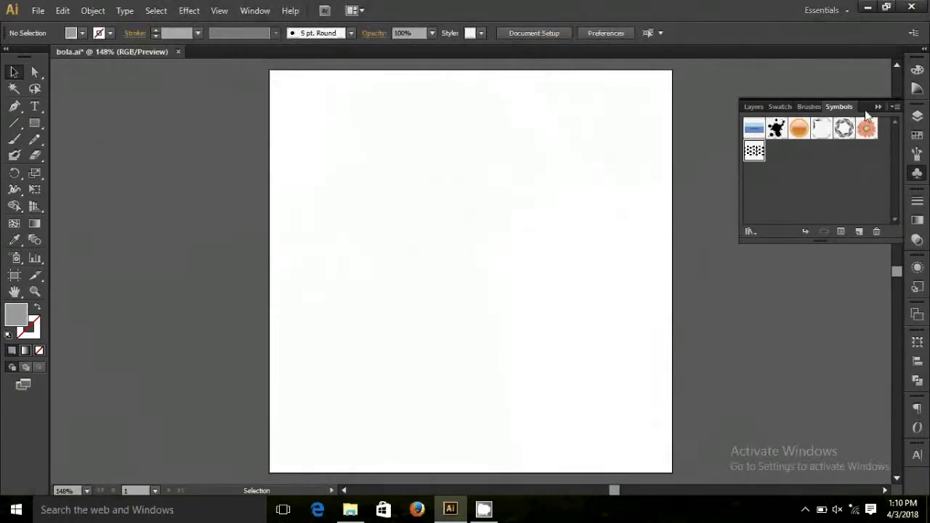
# Step: Close the Symbols panel and draw a grey-filled circle with the Ellipse Tool
pyautogui.click(877, 108)
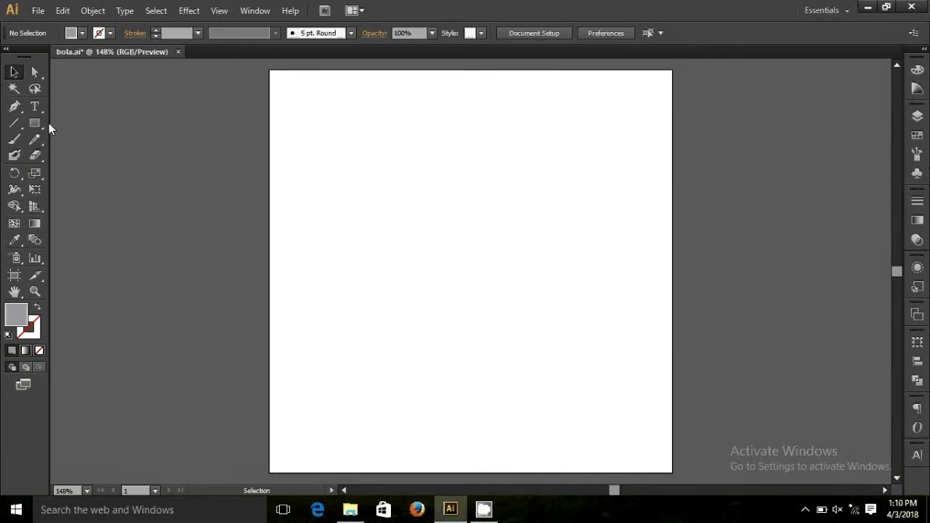
pyautogui.moveTo(37, 124); pyautogui.dragTo(76, 152)
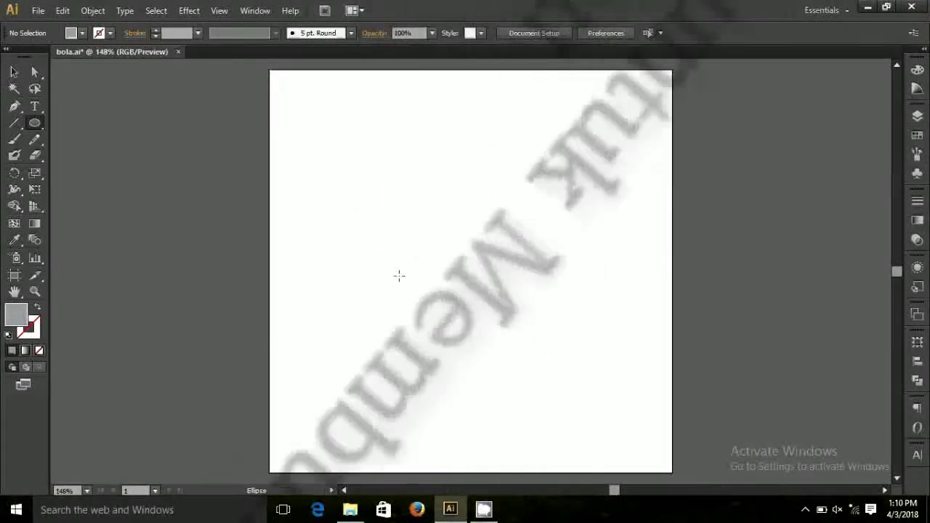
pyautogui.moveTo(379, 174); pyautogui.dragTo(470, 278)
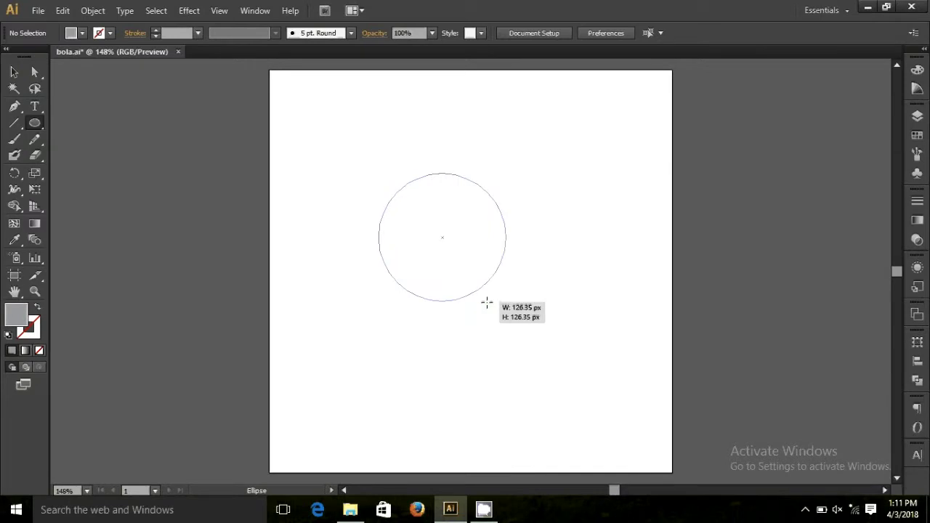
pyautogui.moveTo(470, 278); pyautogui.dragTo(539, 368)
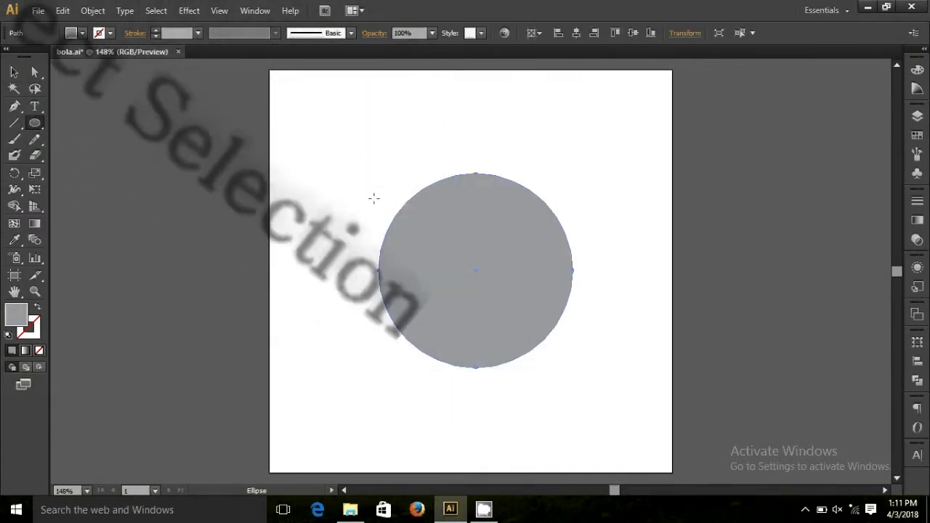
pyautogui.press('v')
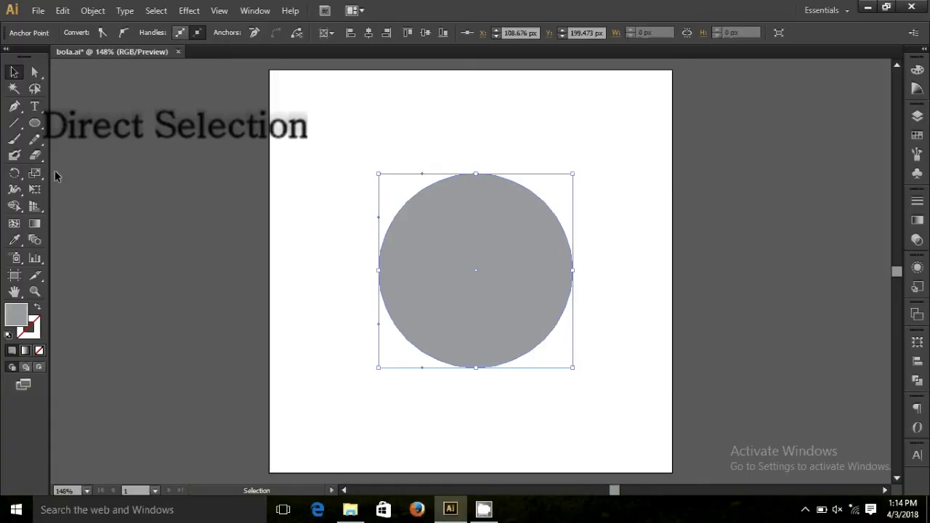
# Step: Delete the circle's left anchor and pull the top and bottom handles into a flat-sided semicircle
pyautogui.click(34, 73)
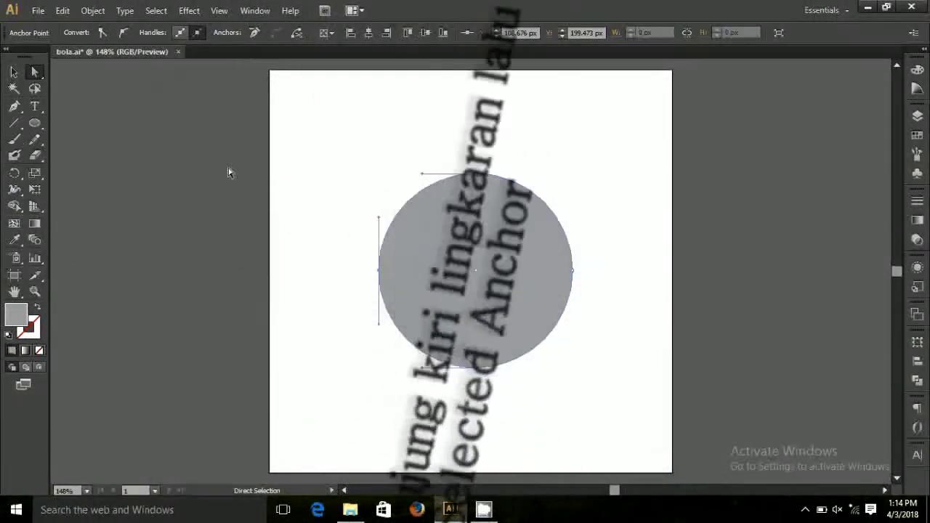
pyautogui.click(255, 32)
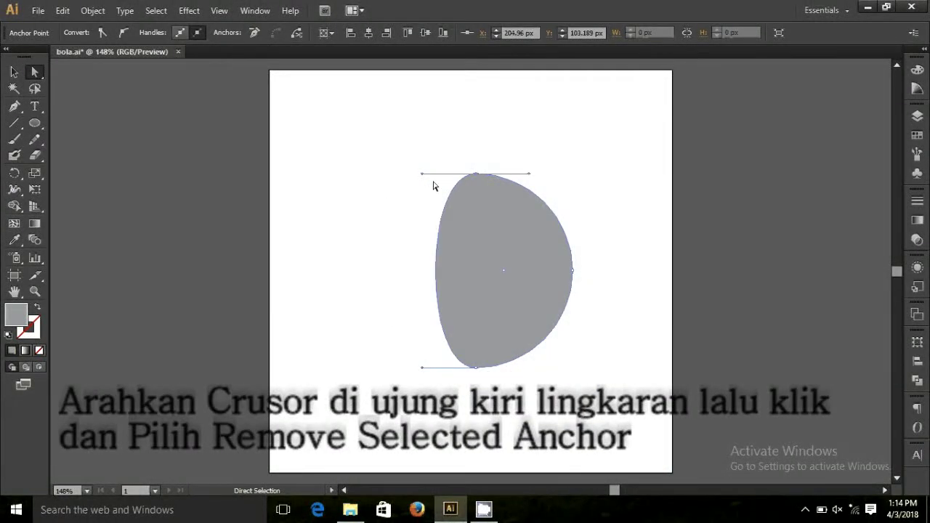
pyautogui.moveTo(421, 173); pyautogui.dragTo(474, 176)
pyautogui.moveTo(421, 367); pyautogui.dragTo(471, 368)
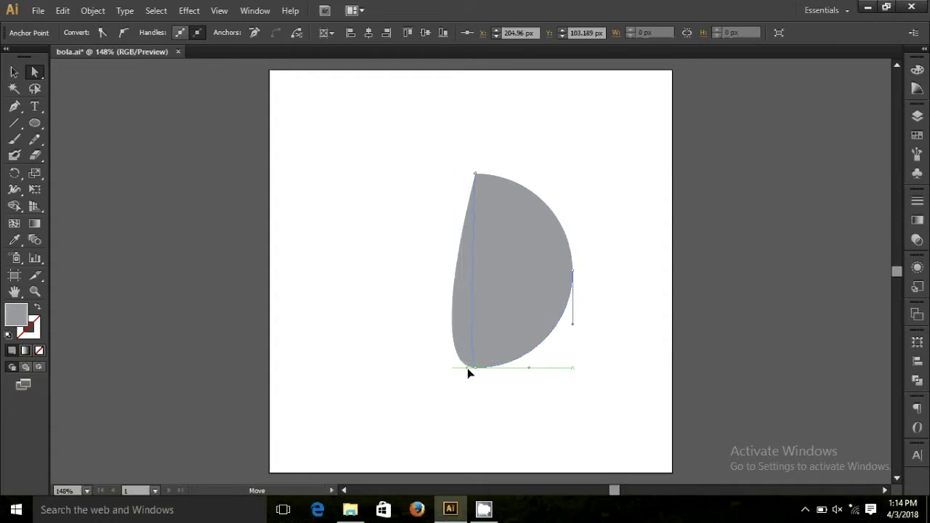
pyautogui.moveTo(470, 368); pyautogui.dragTo(475, 367)
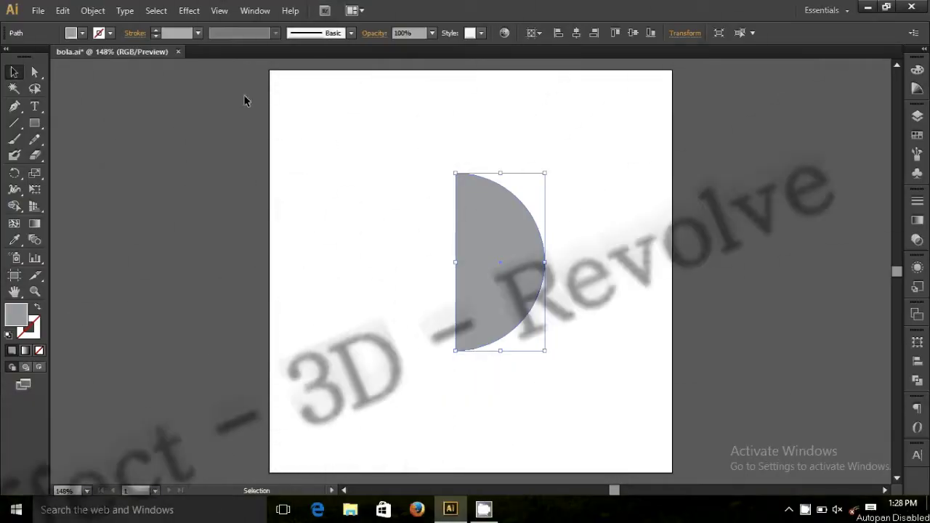
pyautogui.click(219, 10)
pyautogui.moveTo(189, 11)
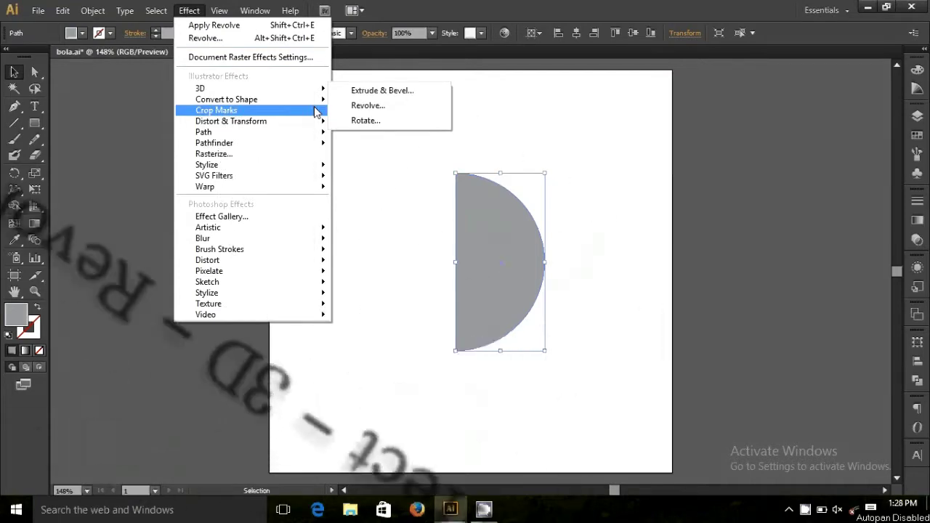
# Step: Apply 3D Revolve to the half circle with X, Y and Z rotation all 0°
pyautogui.moveTo(200, 88)
pyautogui.click(363, 106)
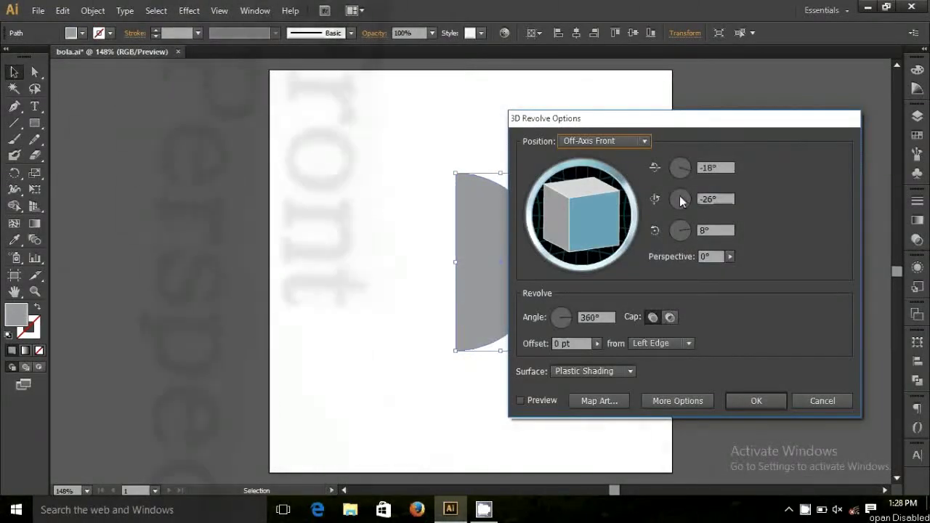
pyautogui.doubleClick(711, 168)
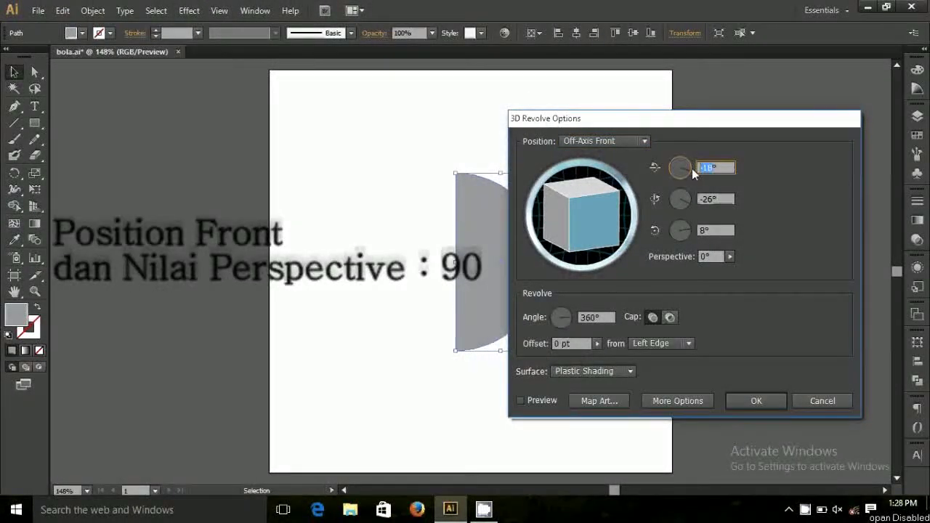
pyautogui.write('0')
pyautogui.press('Tab')
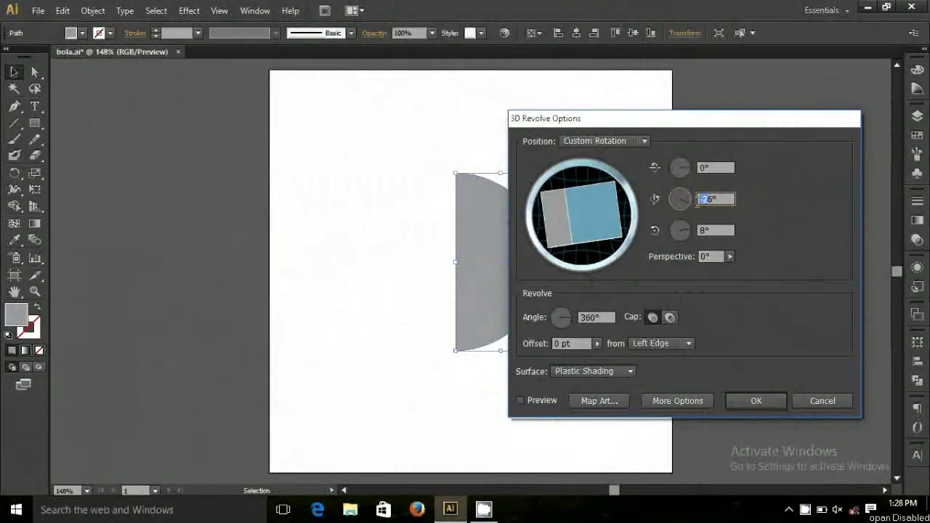
pyautogui.write('0')
pyautogui.click(705, 229)
pyautogui.write('0')
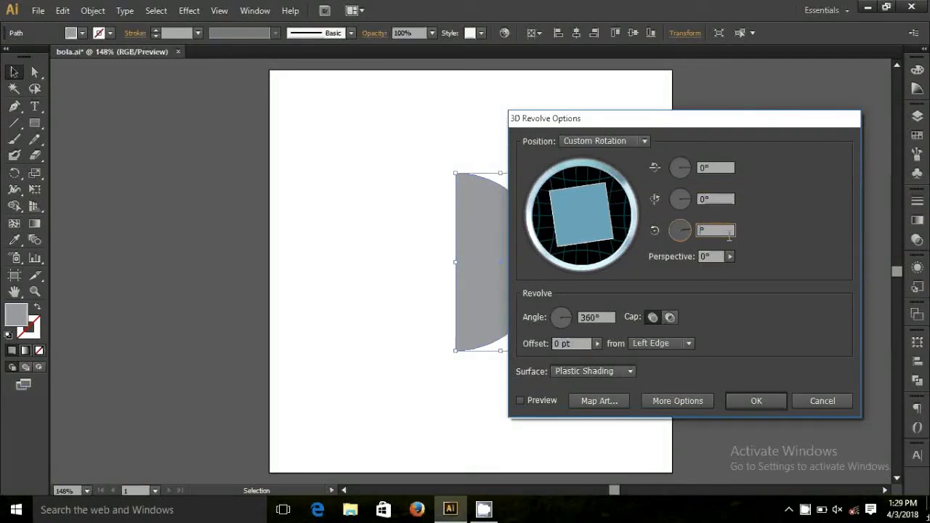
# Step: Set the revolve perspective to 90° and preview the shaded sphere
pyautogui.click(729, 258)
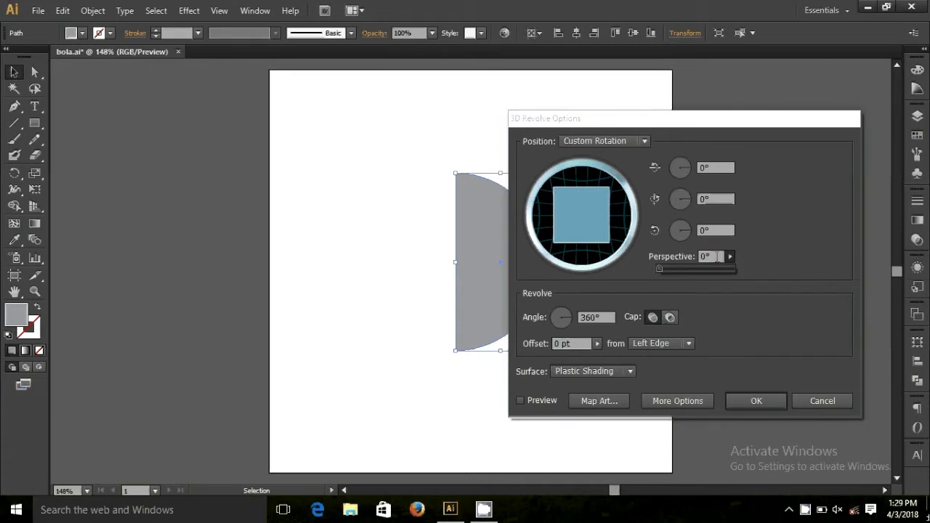
pyautogui.click(702, 256)
pyautogui.write('90')
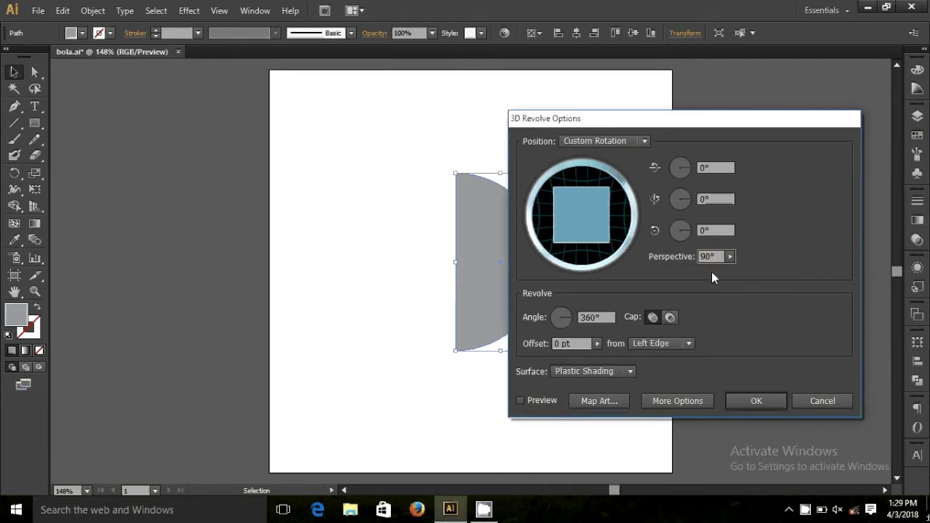
pyautogui.click(520, 401)
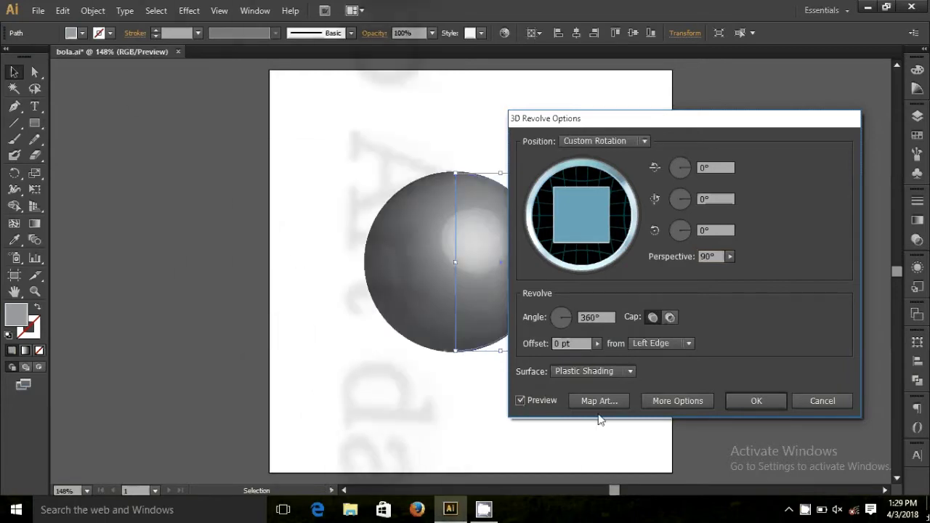
pyautogui.click(619, 405)
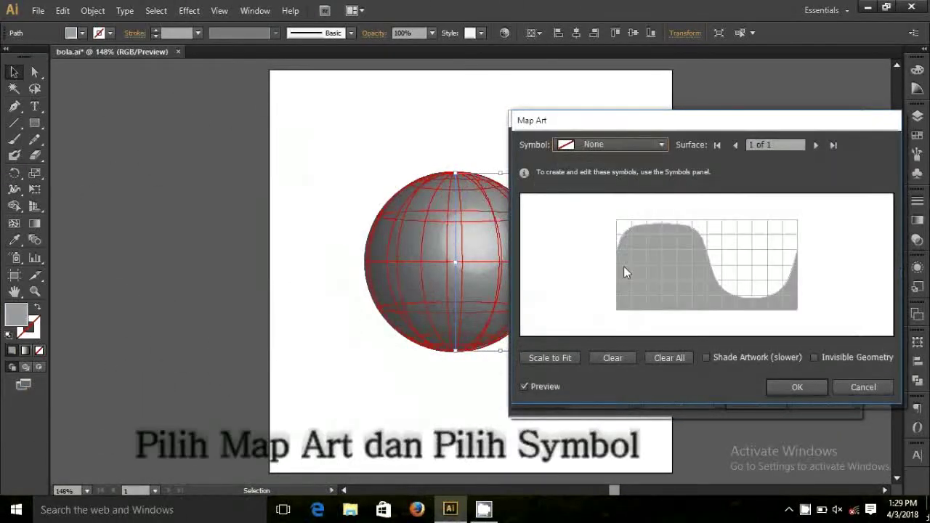
# Step: Map the New Symbol hexagon pattern over the sphere's grid, enlarged to cover it, and apply
pyautogui.click(661, 145)
pyautogui.click(600, 319)
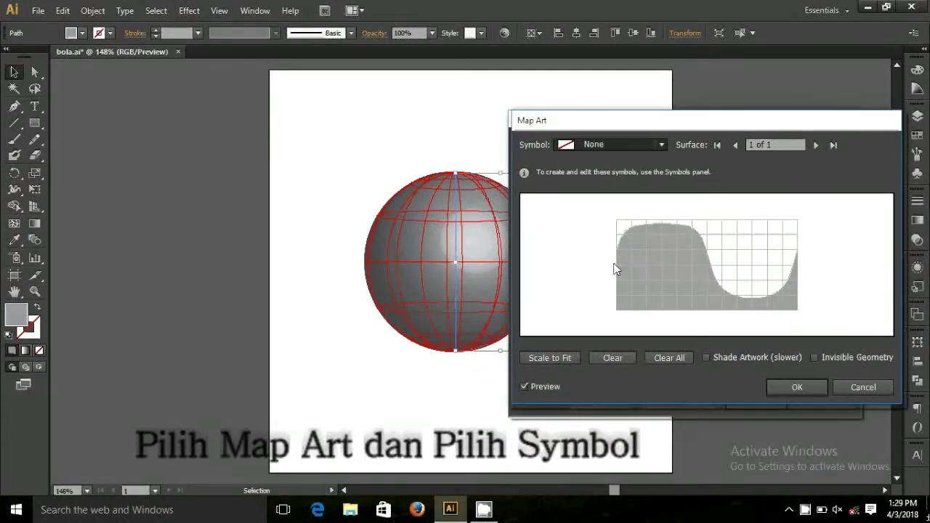
pyautogui.moveTo(692, 268)
pyautogui.mouseDown()
pyautogui.moveTo(635, 239)
pyautogui.moveTo(756, 284)
pyautogui.moveTo(791, 318)
pyautogui.moveTo(781, 299)
pyautogui.mouseUp()
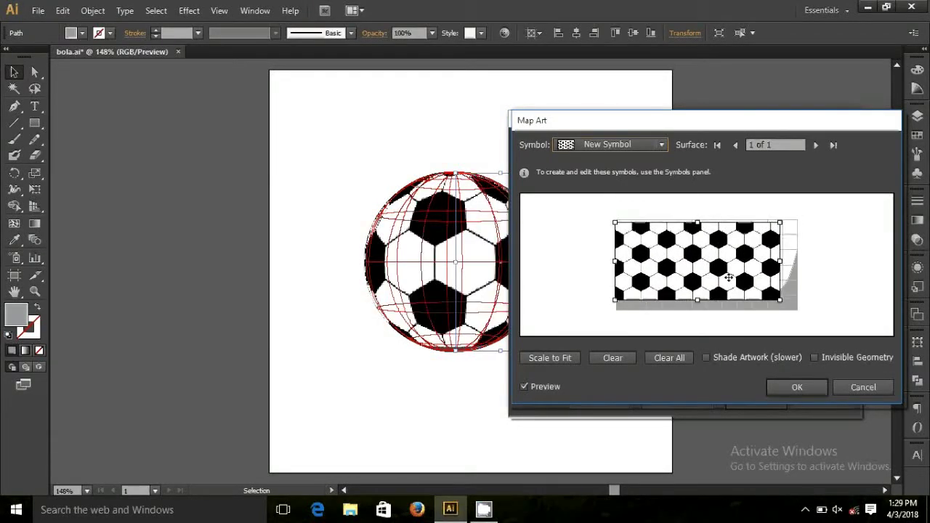
pyautogui.moveTo(729, 277); pyautogui.dragTo(730, 275)
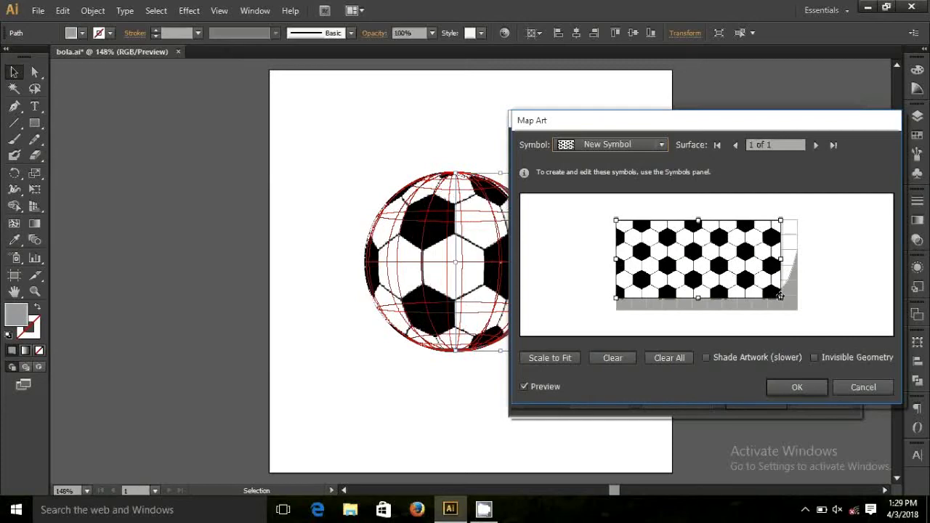
pyautogui.moveTo(781, 296); pyautogui.dragTo(803, 318)
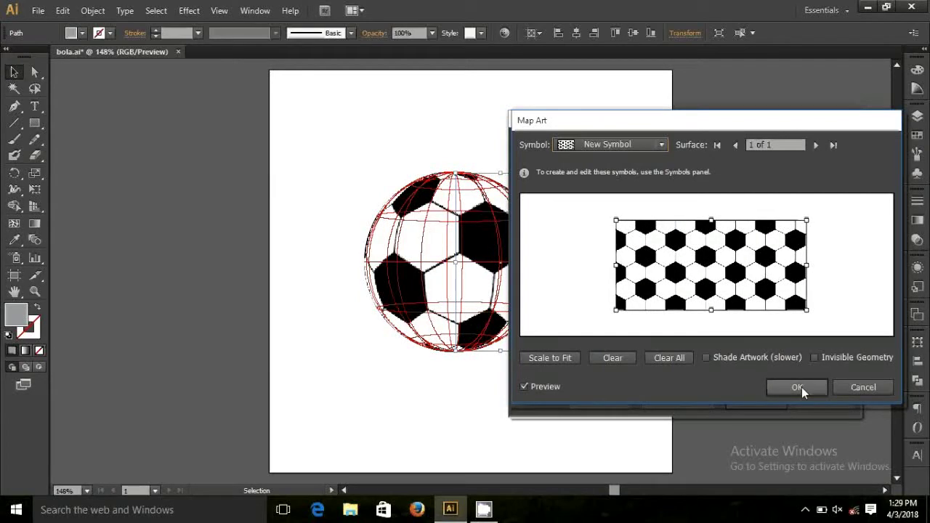
pyautogui.click(802, 387)
pyautogui.click(773, 401)
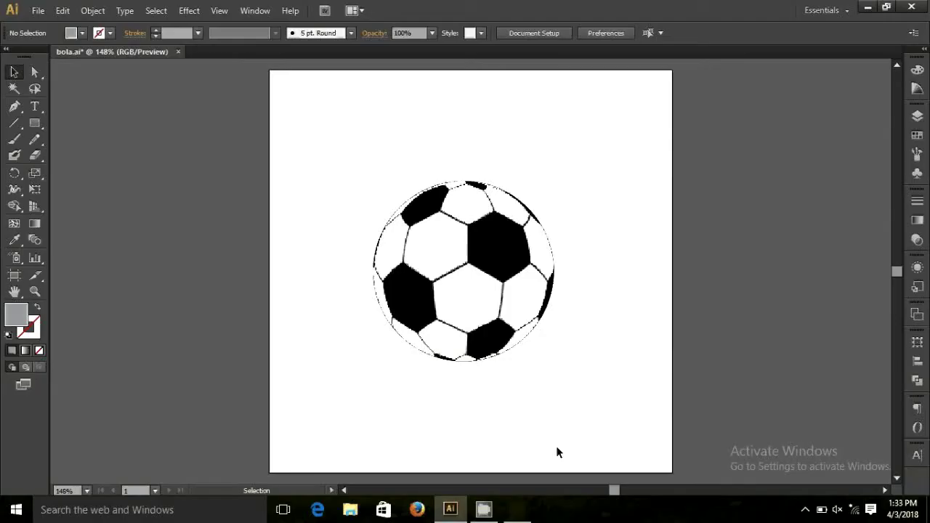
# Step: Export the soccer ball artwork as Photoshop (*.PSD) file bola.psd with default export options
pyautogui.click(43, 12)
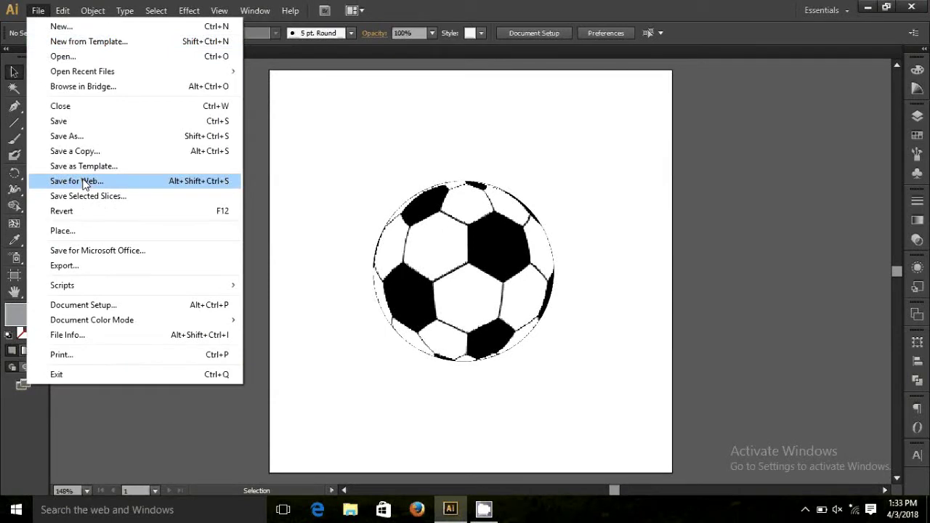
pyautogui.click(118, 265)
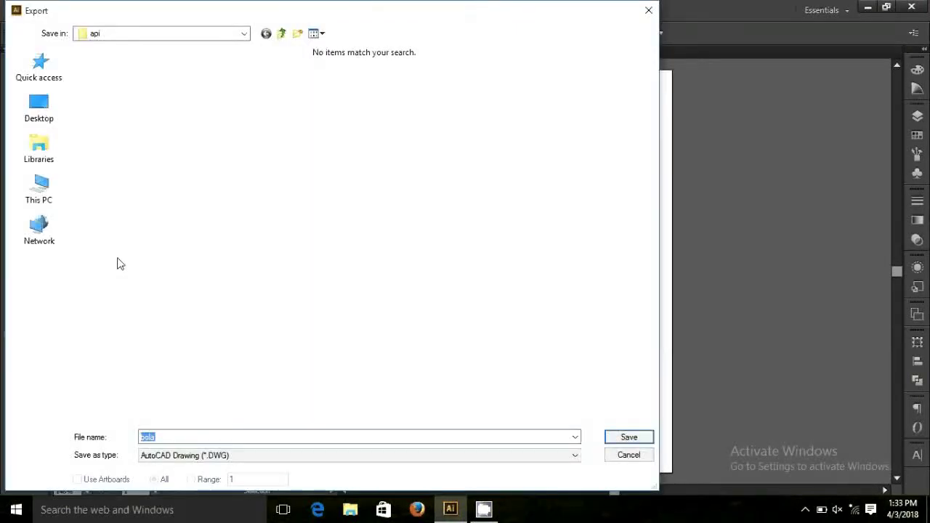
pyautogui.click(347, 460)
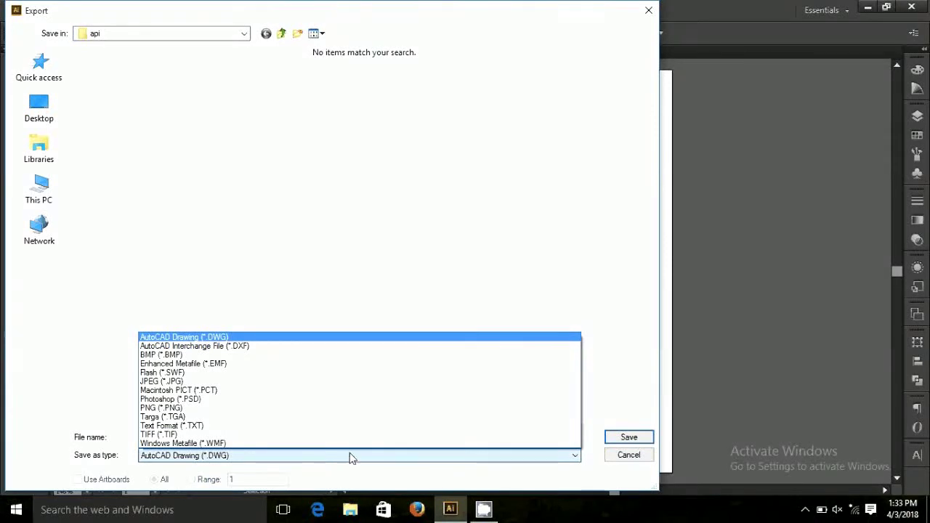
pyautogui.click(342, 400)
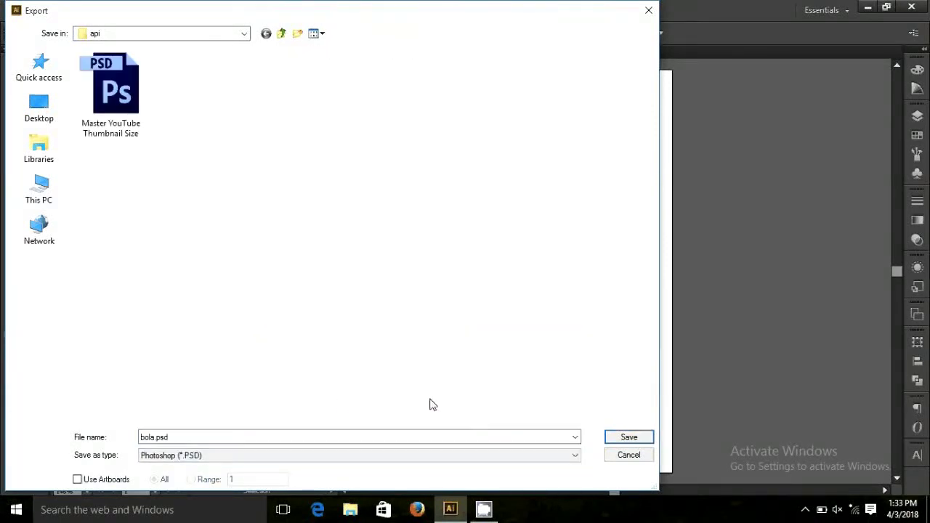
pyautogui.click(629, 437)
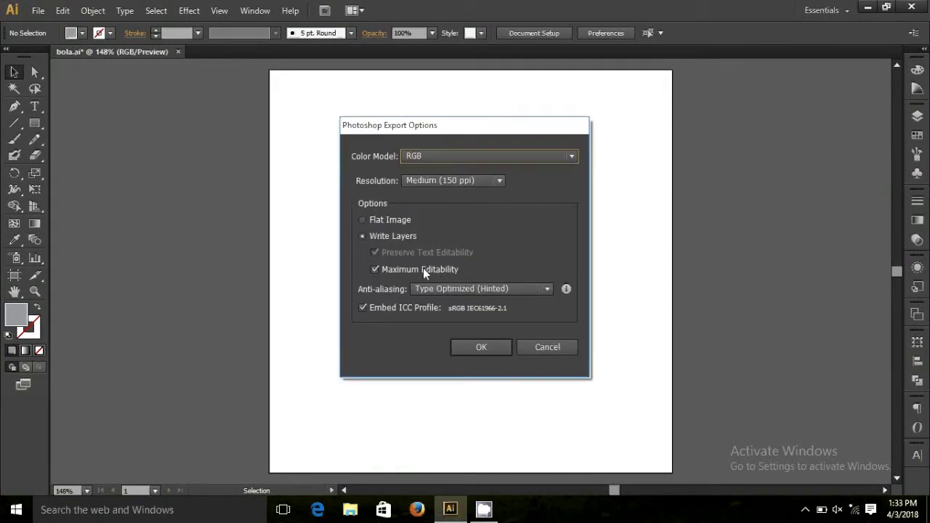
pyautogui.click(474, 348)
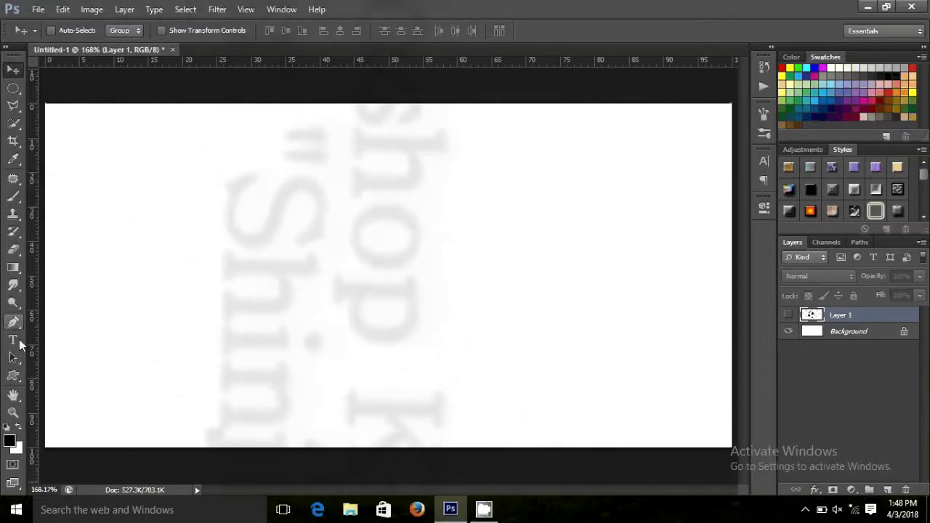
# Step: Type 'S CCER' in Shinji Blues on the canvas and move it to the centre
pyautogui.click(183, 297)
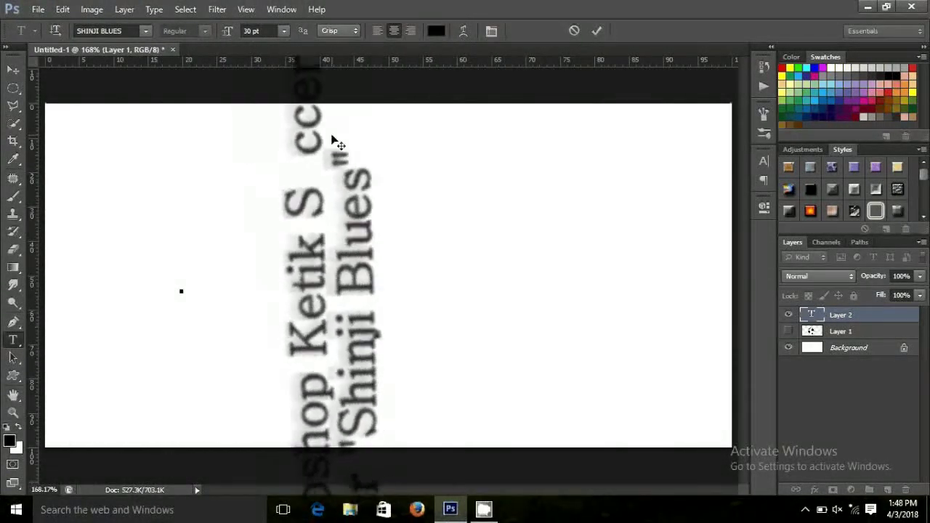
pyautogui.write('S')
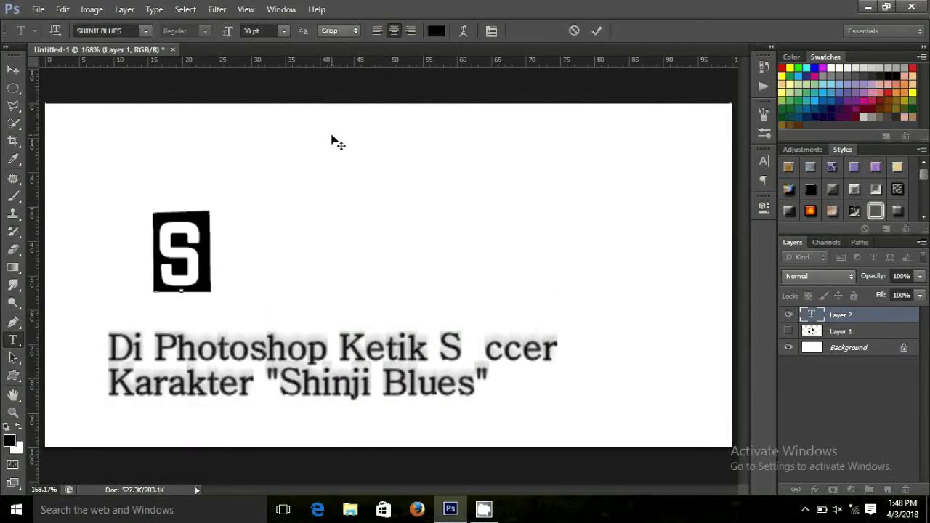
pyautogui.write(' P')
pyautogui.press('BackSpace')
pyautogui.write('OC')
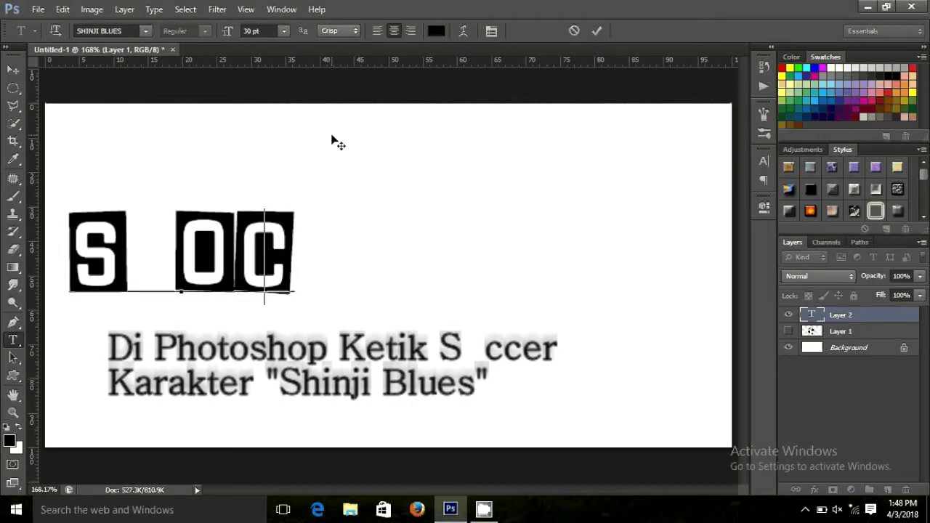
pyautogui.press('BackSpace')
pyautogui.press('BackSpace')
pyautogui.write('CC')
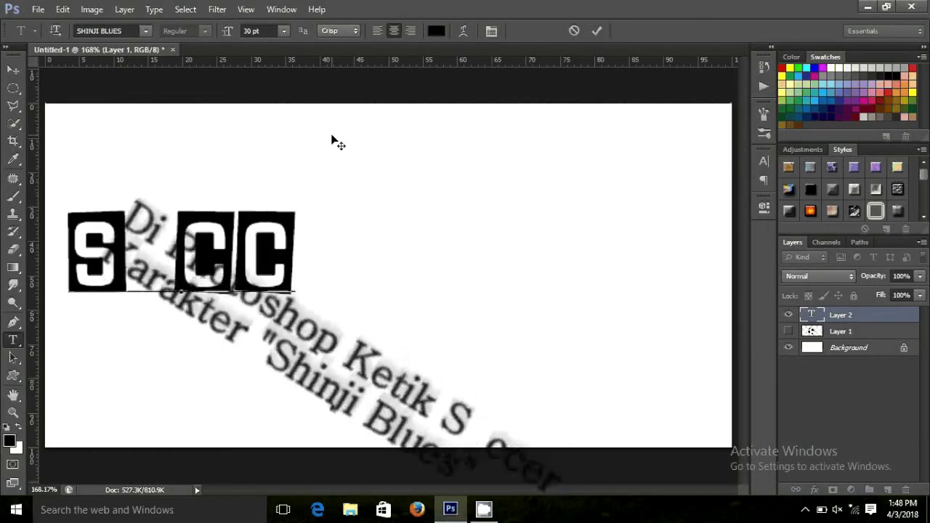
pyautogui.write('ER')
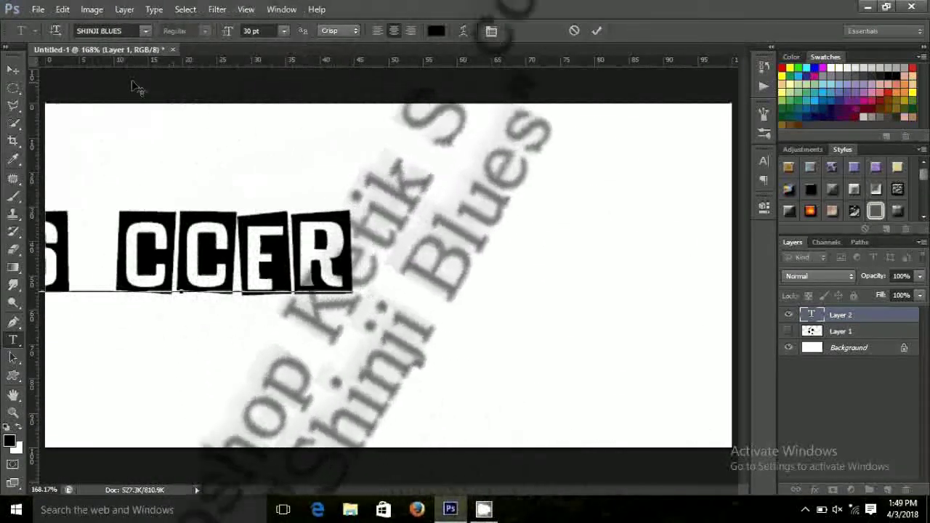
pyautogui.click(13, 69)
pyautogui.moveTo(231, 251); pyautogui.dragTo(404, 269)
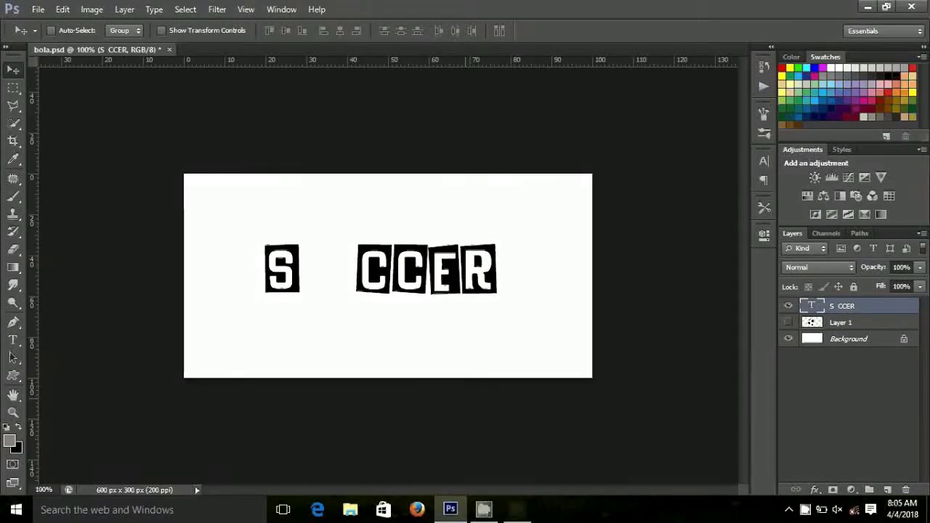
# Step: Hide the S CCER text layer and free-transform the soccer ball layer down to 70%
pyautogui.click(788, 322)
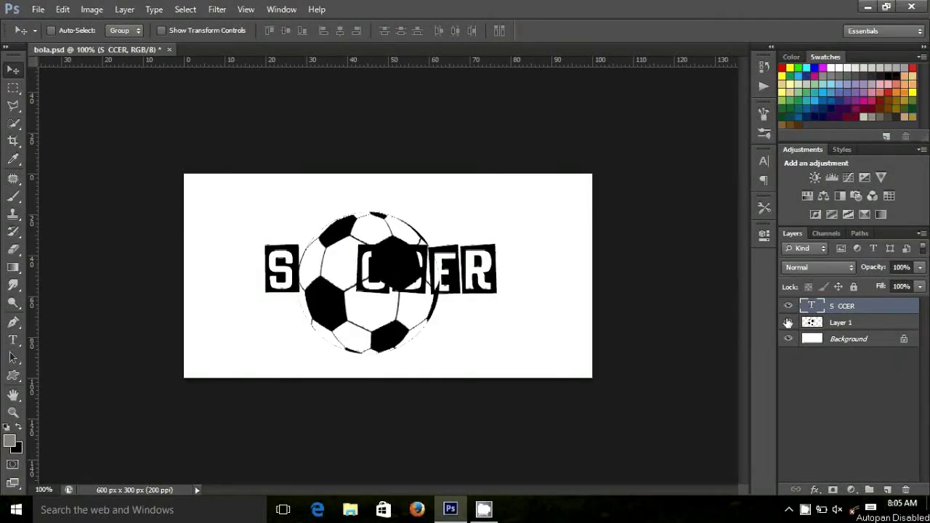
pyautogui.click(789, 306)
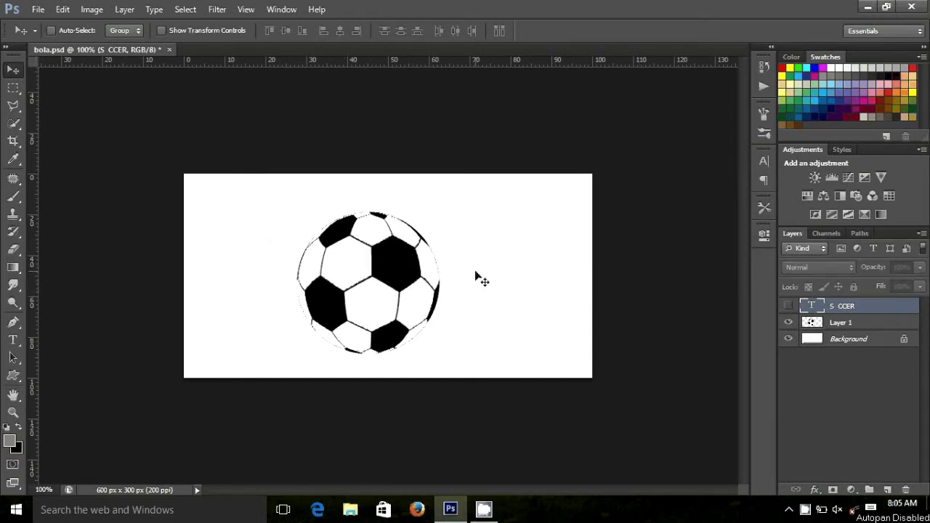
pyautogui.click(788, 306)
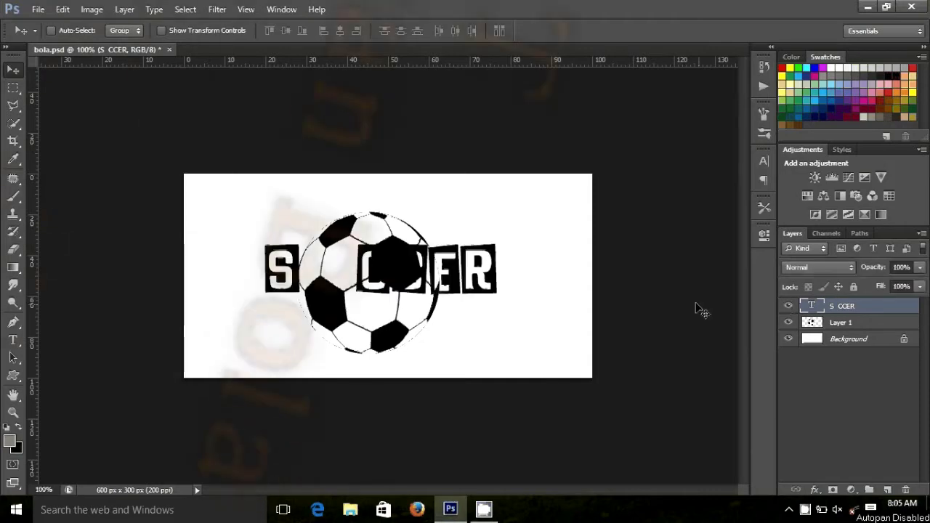
pyautogui.click(789, 306)
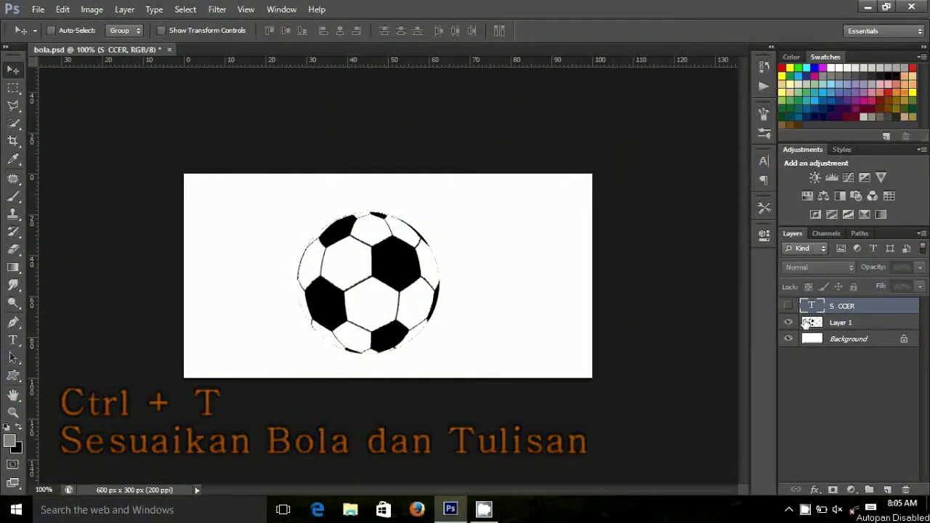
pyautogui.click(799, 322)
pyautogui.hotkey('ctrl', 't')
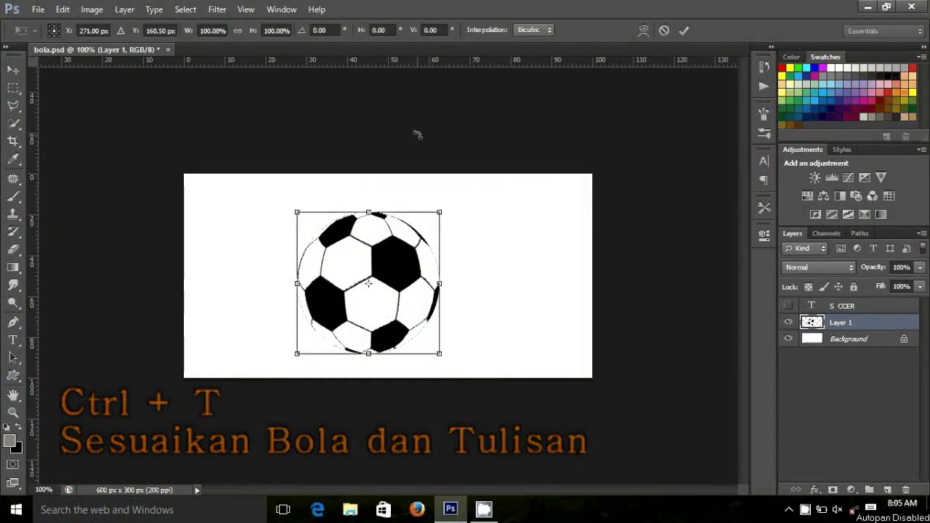
pyautogui.click(275, 31)
pyautogui.press('Down')
pyautogui.press('Down')
pyautogui.press('Down')
pyautogui.press('Down')
pyautogui.press('Down')
pyautogui.press('Down')
pyautogui.press('Down')
pyautogui.press('Down')
pyautogui.press('Down')
pyautogui.press('Down')
pyautogui.press('Down')
pyautogui.press('Down')
pyautogui.press('Down')
pyautogui.press('Down')
pyautogui.press('Down')
pyautogui.press('Return')
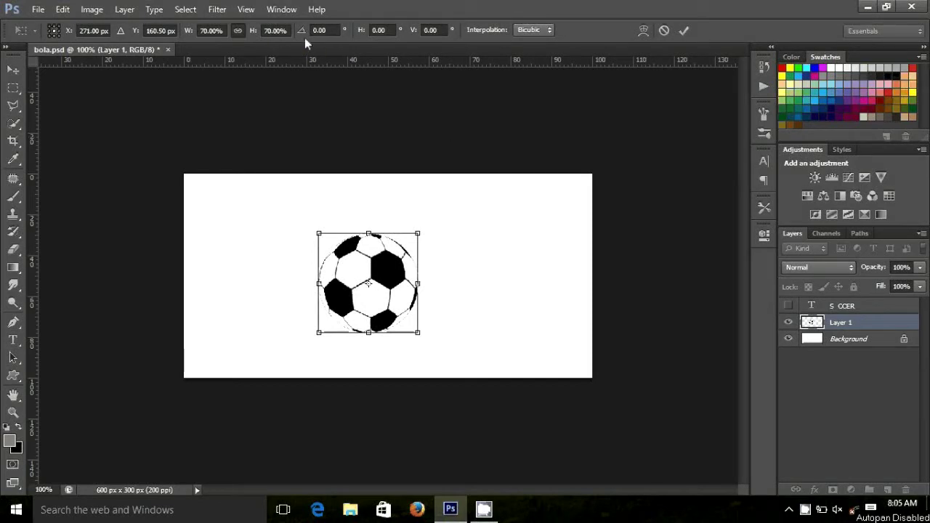
pyautogui.press('Return')
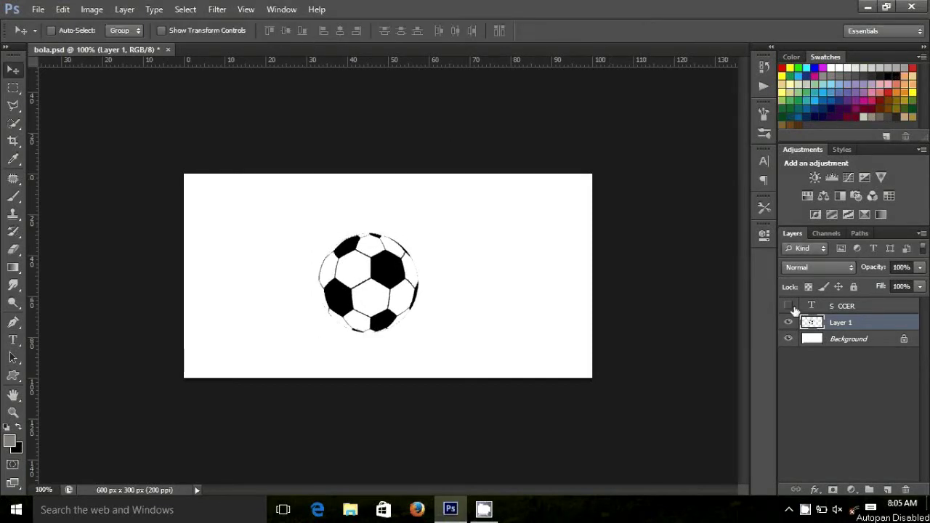
# Step: Show the SOCCER text, move the ball over the gap and scale it to 92% proportionally
pyautogui.click(790, 306)
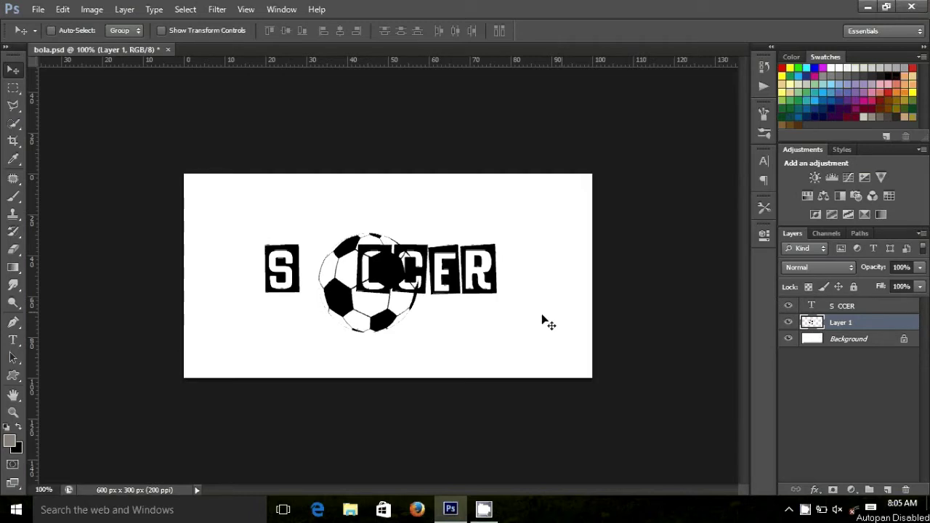
pyautogui.moveTo(414, 320); pyautogui.dragTo(390, 305)
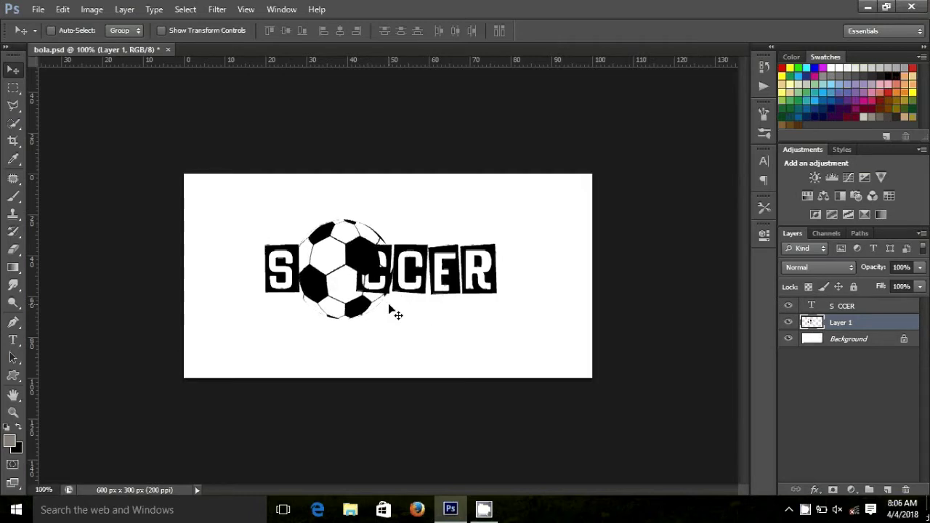
pyautogui.hotkey('ctrl', 't')
pyautogui.click(238, 30)
pyautogui.click(275, 30)
pyautogui.write('92')
pyautogui.press('Return')
# Step: Shrink the ball to 60%, fit it into the O gap and nudge it left
pyautogui.press('Down')
pyautogui.press('Down')
pyautogui.press('Down')
pyautogui.press('Down')
pyautogui.press('Down')
pyautogui.press('Down')
pyautogui.press('Down')
pyautogui.press('Down')
pyautogui.press('Down')
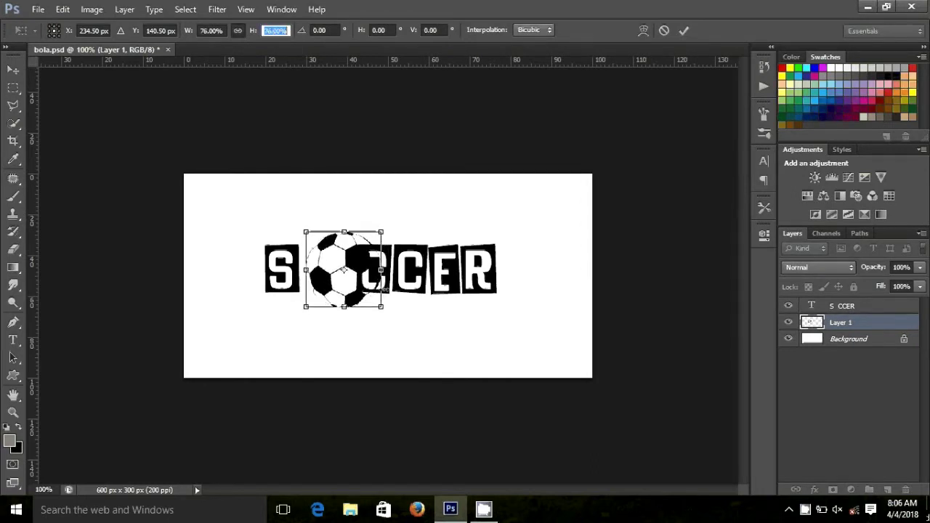
pyautogui.press('Down')
pyautogui.press('Down')
pyautogui.press('Down')
pyautogui.press('Down')
pyautogui.press('Down')
pyautogui.press('Down')
pyautogui.moveTo(366, 288); pyautogui.dragTo(352, 289)
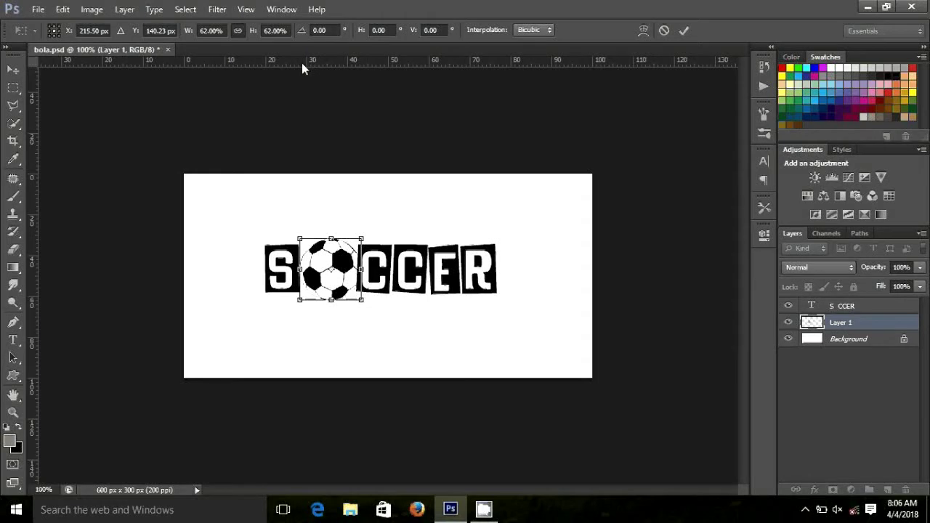
pyautogui.click(279, 30)
pyautogui.press('Down')
pyautogui.press('Down')
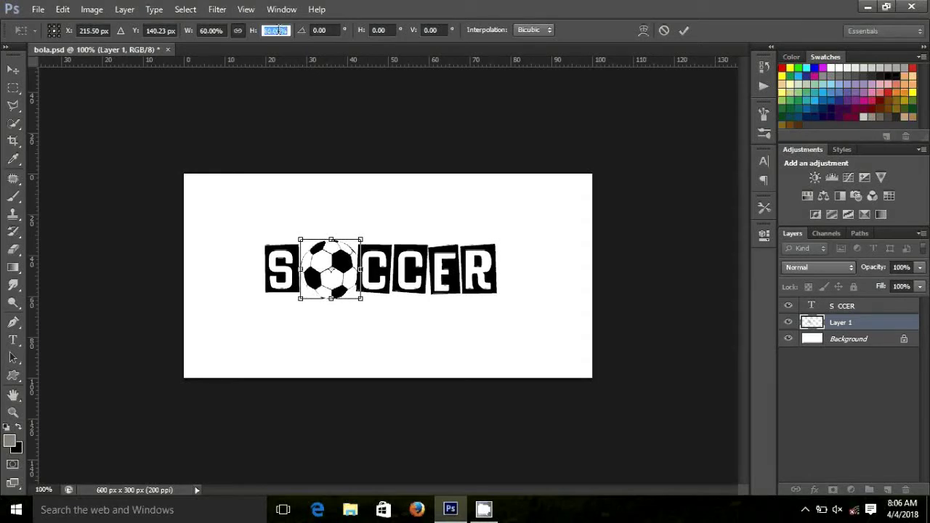
pyautogui.press('Return')
pyautogui.press('Left')
pyautogui.press('Left')
pyautogui.press('Left')
pyautogui.press('Left')
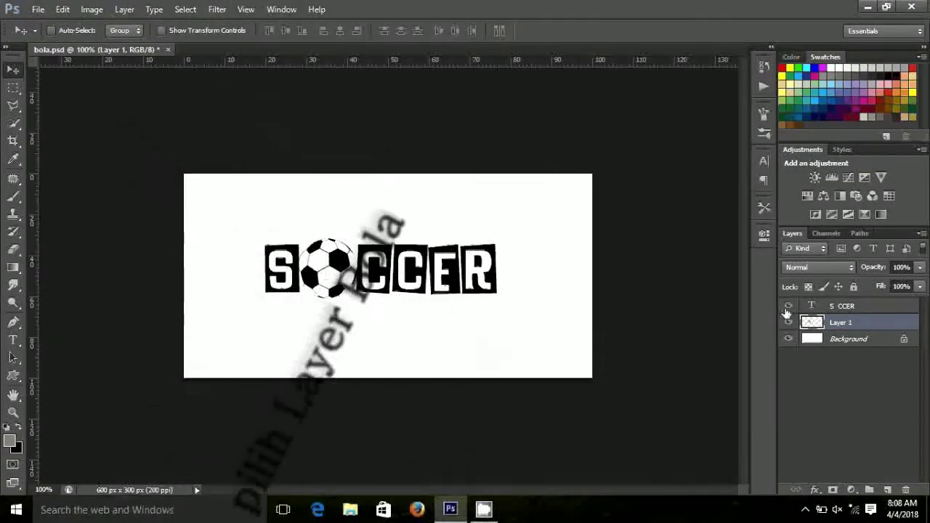
# Step: Hide the SOCCER text and start Lighting Effects with the Blue Omni preset as a Spot light
pyautogui.click(790, 307)
pyautogui.click(217, 9)
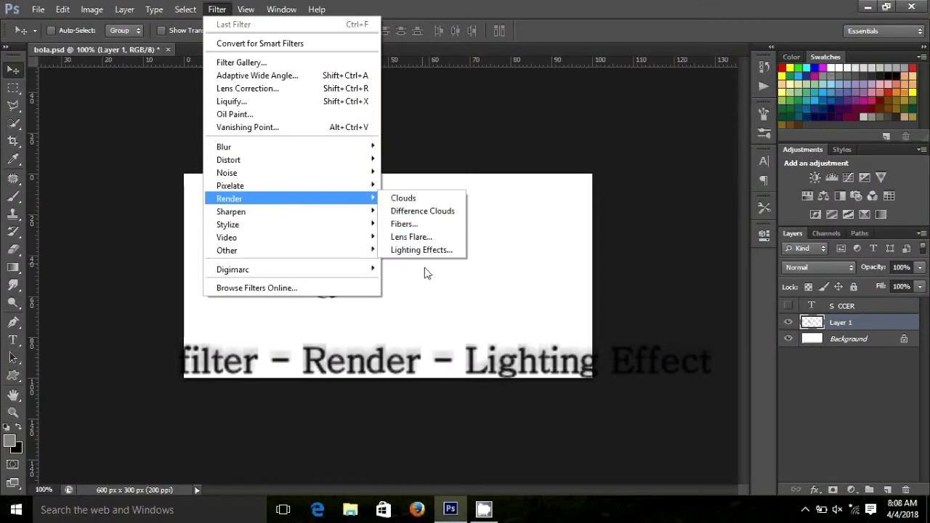
pyautogui.click(426, 250)
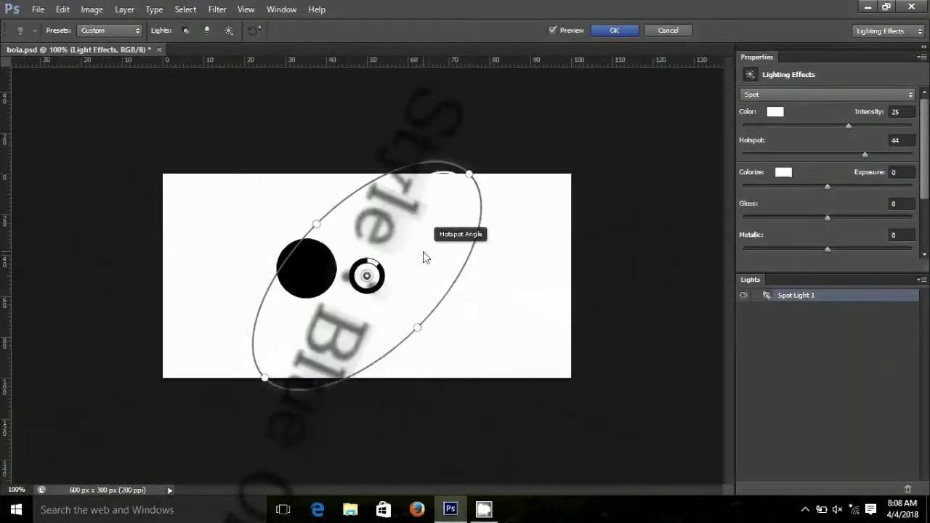
pyautogui.click(137, 32)
pyautogui.click(93, 55)
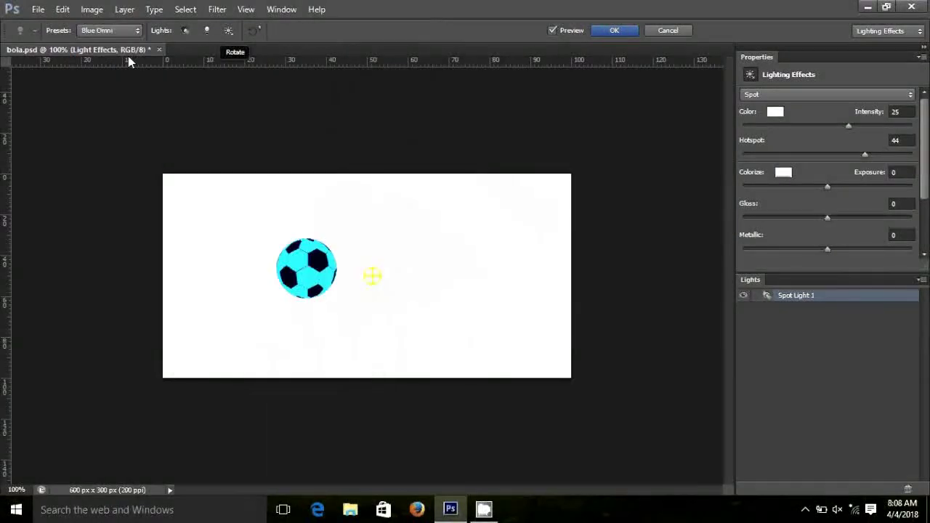
pyautogui.click(893, 94)
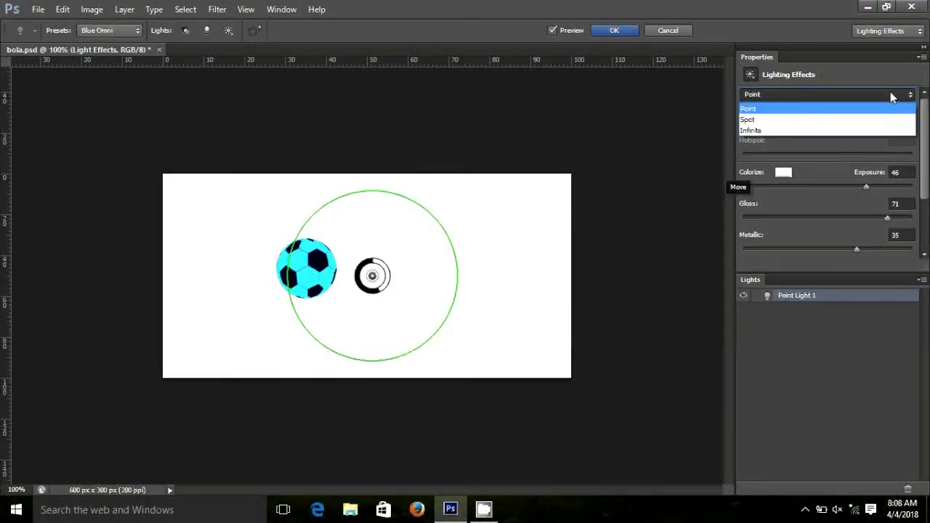
pyautogui.click(886, 120)
pyautogui.click(880, 94)
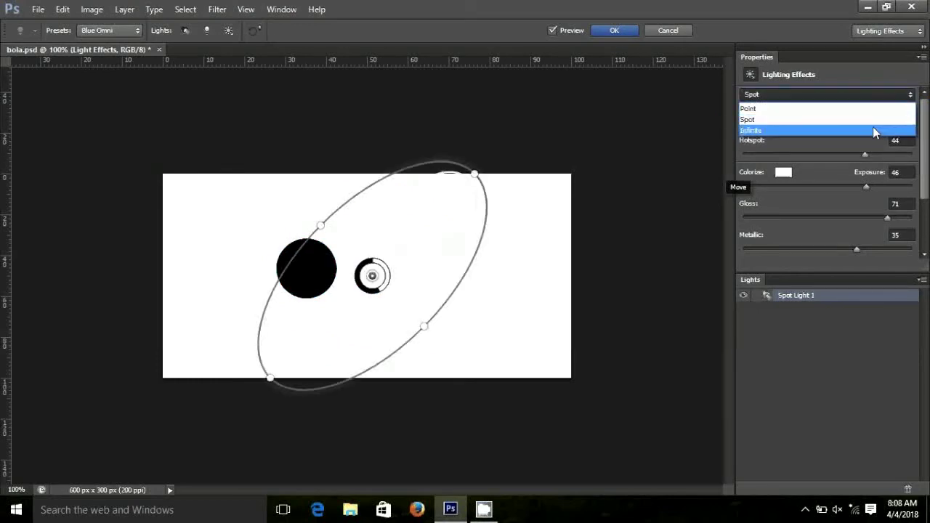
pyautogui.click(875, 131)
pyautogui.click(869, 95)
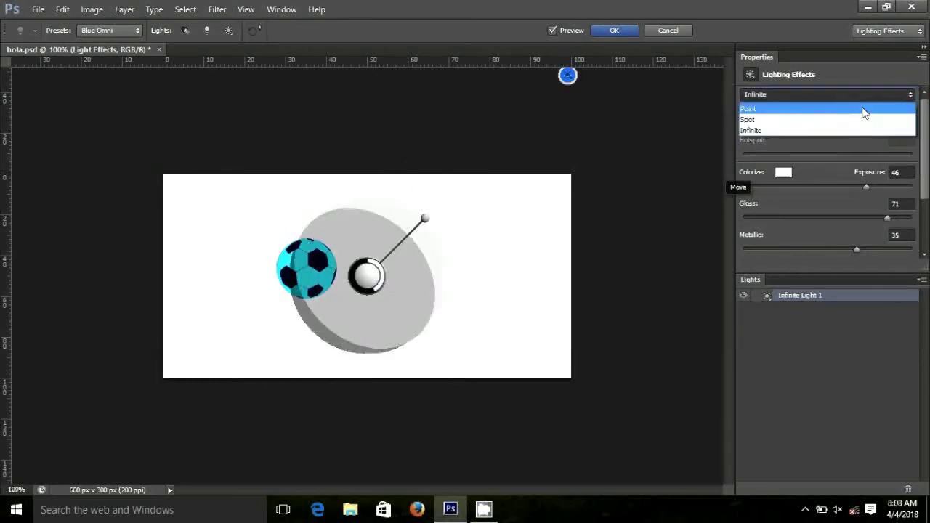
pyautogui.click(862, 120)
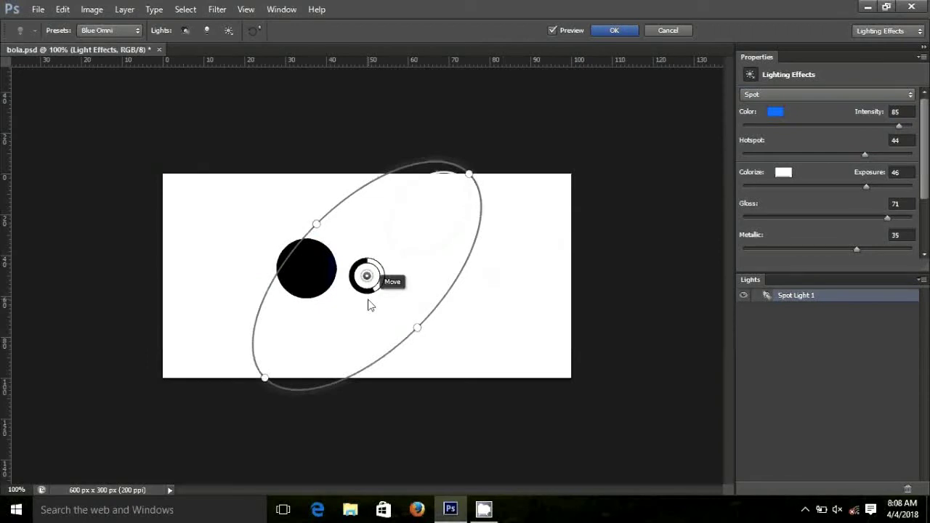
# Step: Centre the white spotlight on the ball at intensity 100 and apply the lighting effect
pyautogui.moveTo(369, 297)
pyautogui.mouseDown()
pyautogui.moveTo(366, 278)
pyautogui.moveTo(318, 272)
pyautogui.mouseUp()
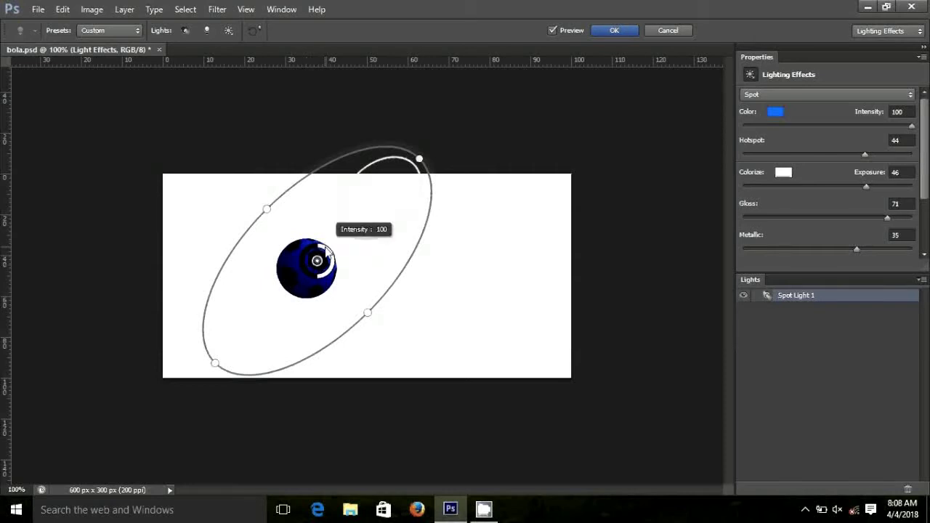
pyautogui.moveTo(325, 253); pyautogui.dragTo(314, 257)
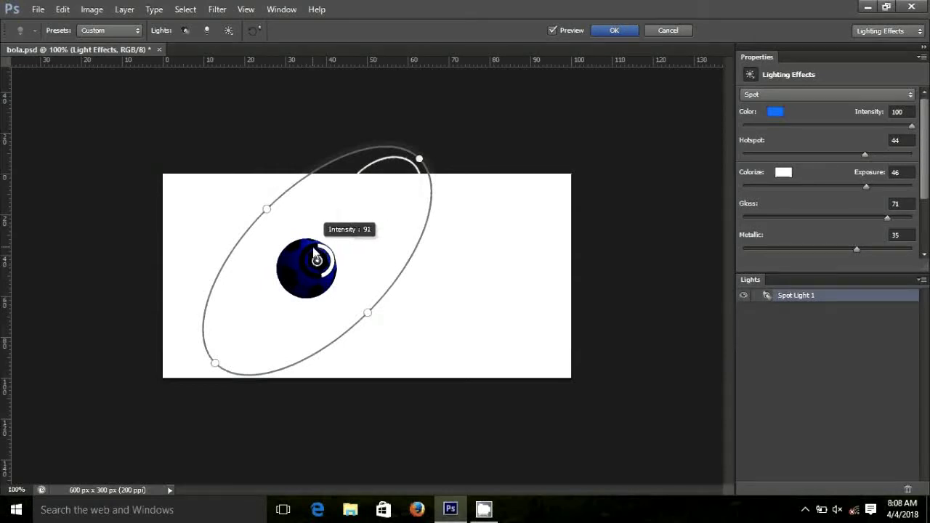
pyautogui.click(769, 114)
pyautogui.moveTo(412, 303); pyautogui.dragTo(394, 299)
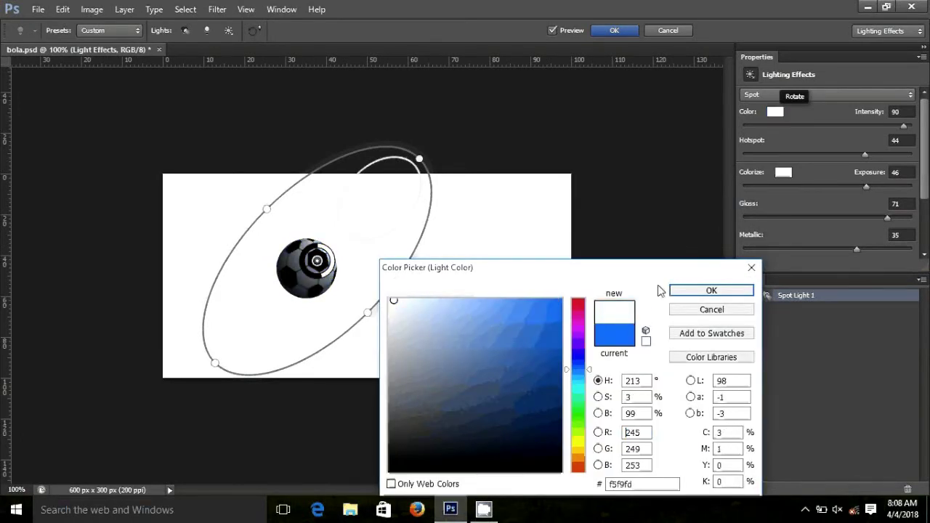
pyautogui.click(691, 297)
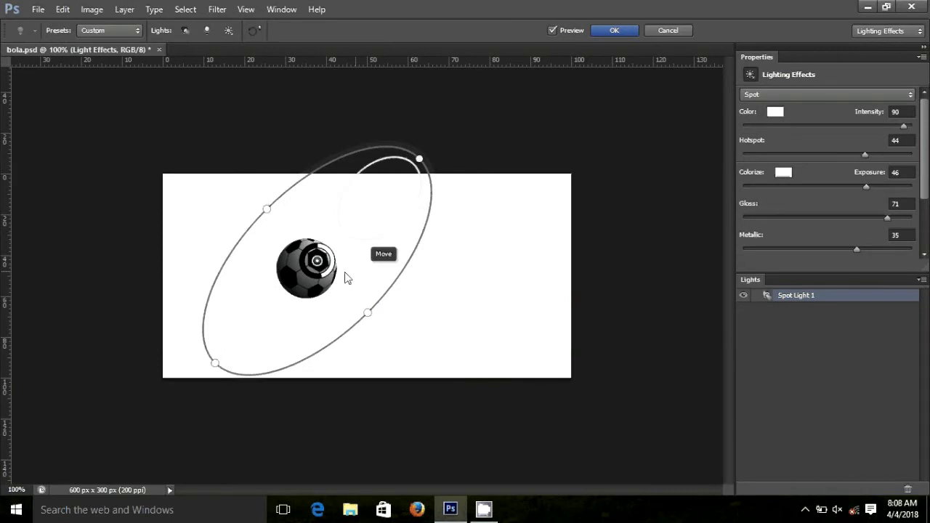
pyautogui.moveTo(296, 291); pyautogui.dragTo(317, 251)
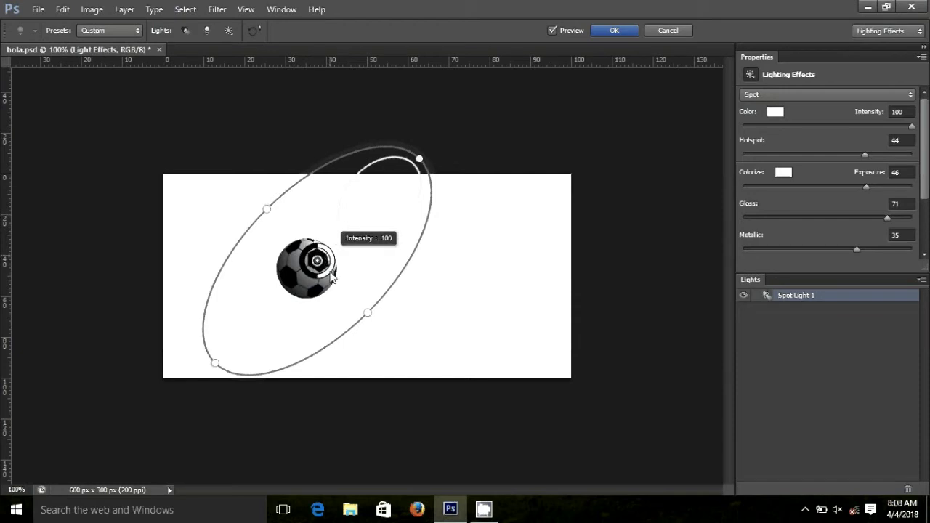
pyautogui.hotkey('ctrl', 'h')
pyautogui.moveTo(331, 273); pyautogui.dragTo(328, 271)
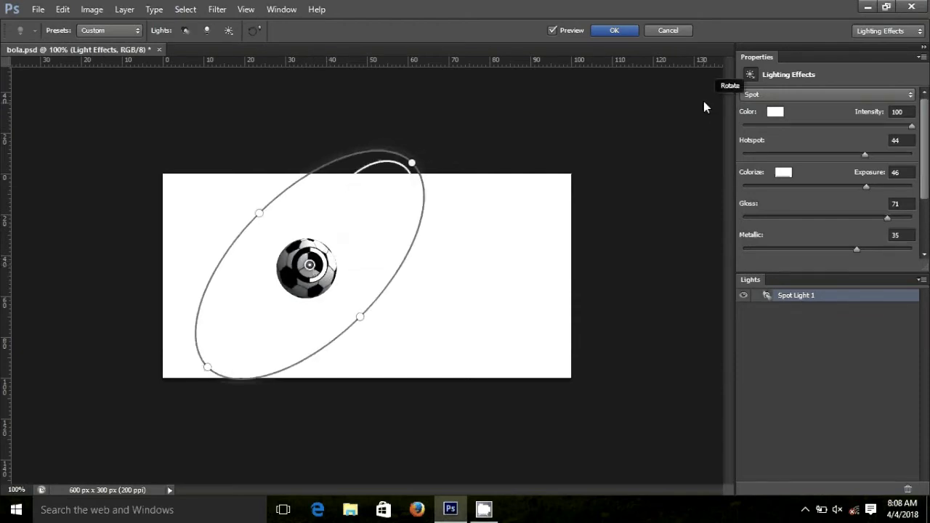
pyautogui.click(615, 30)
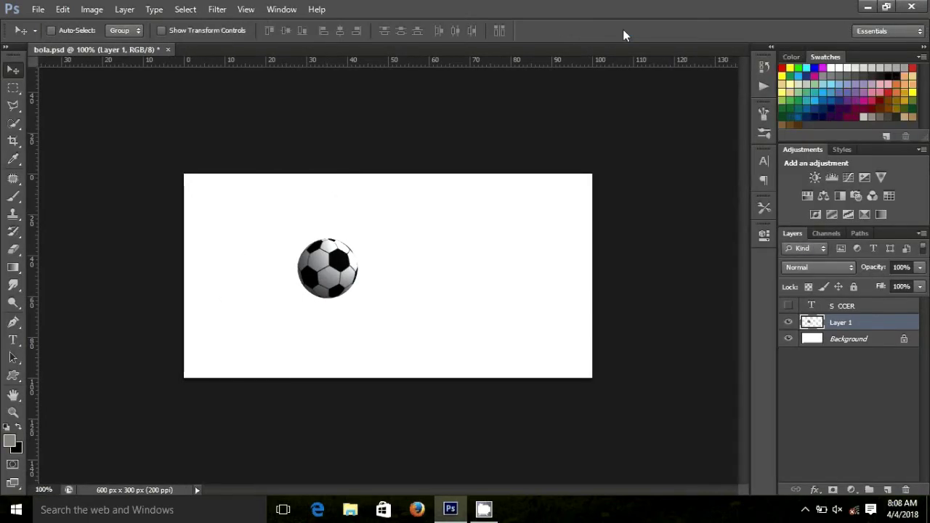
# Step: Show the SOCCER text again and duplicate Background as Background copy
pyautogui.click(789, 306)
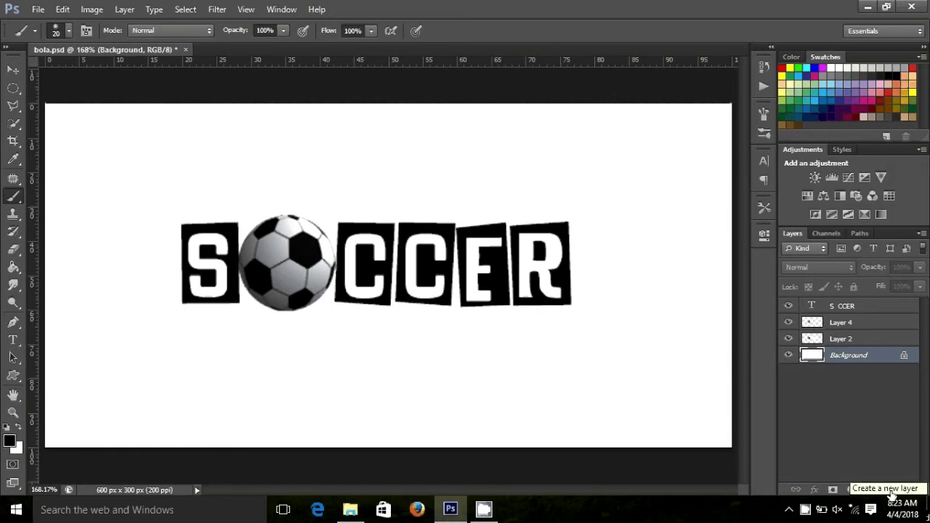
pyautogui.hotkey('ctrl', 'j')
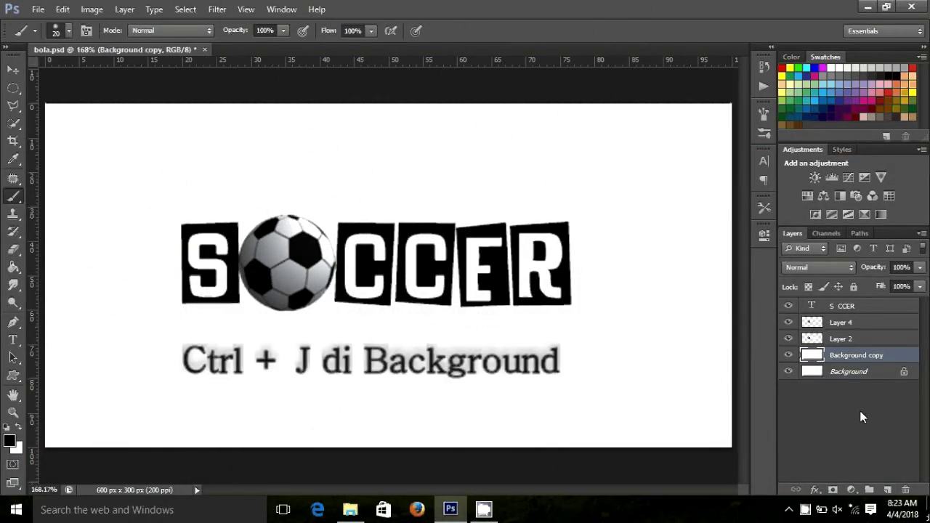
# Step: Give the Background copy layer a bright green grass Pattern Overlay style
pyautogui.doubleClick(815, 356)
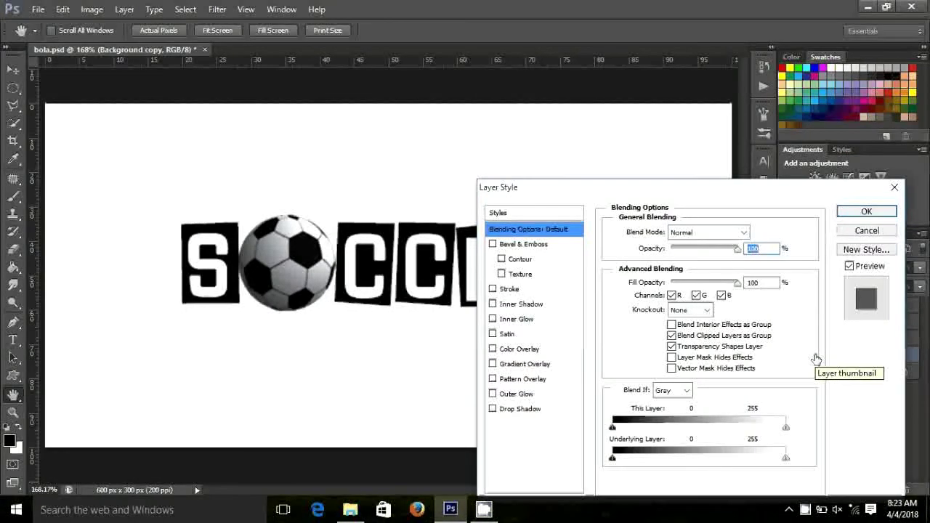
pyautogui.click(545, 384)
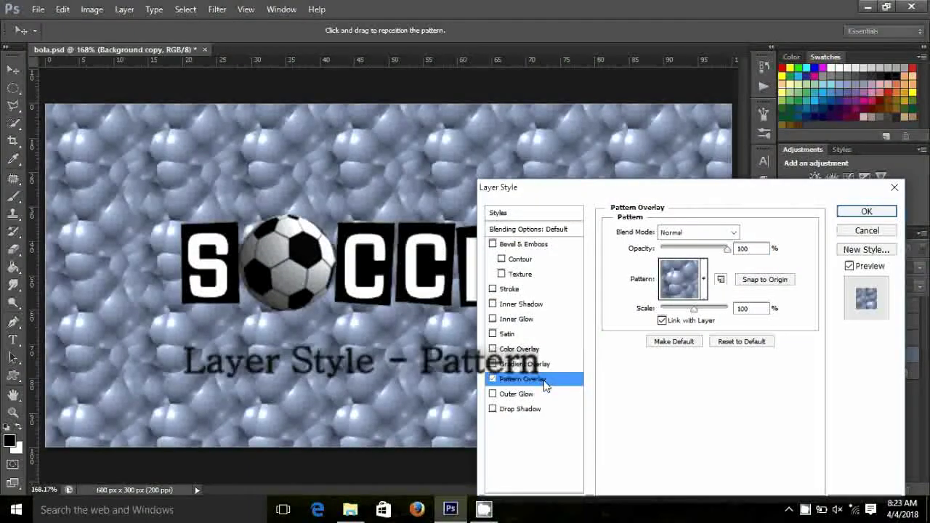
pyautogui.click(704, 279)
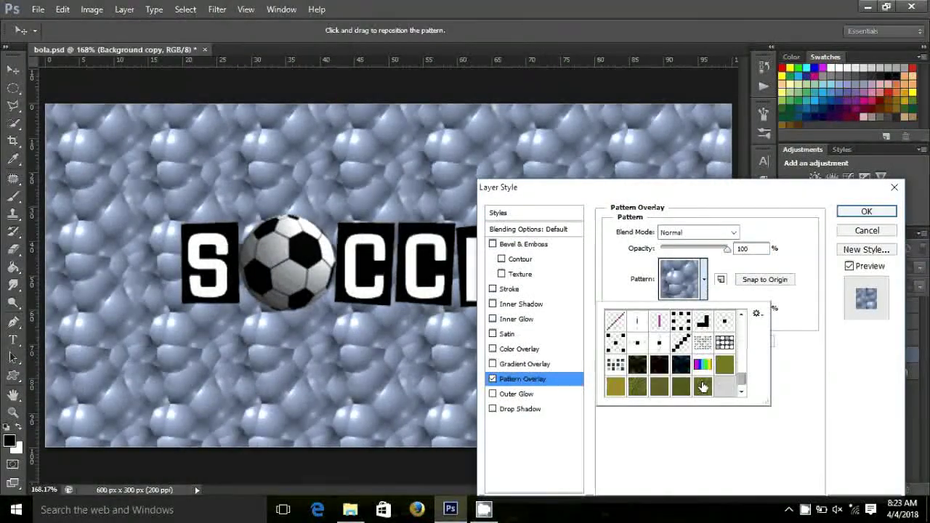
pyautogui.click(703, 387)
pyautogui.click(679, 390)
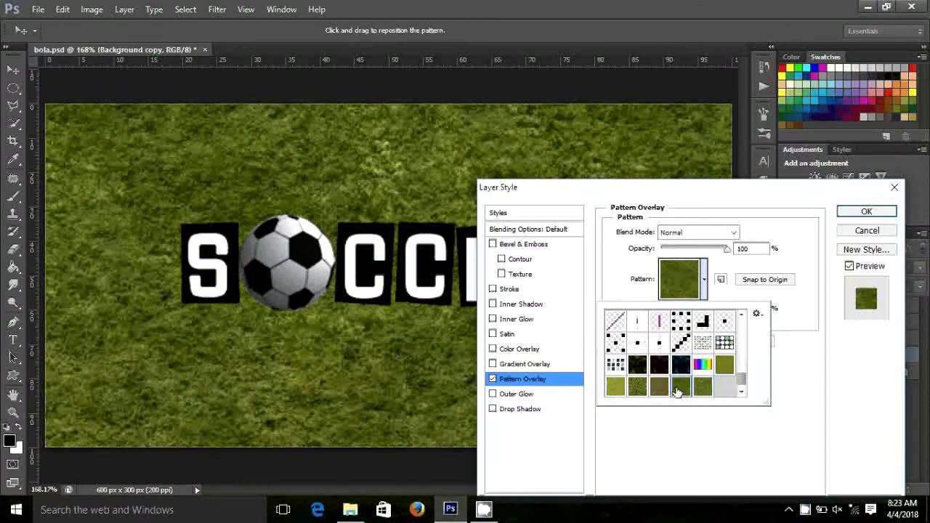
pyautogui.click(700, 390)
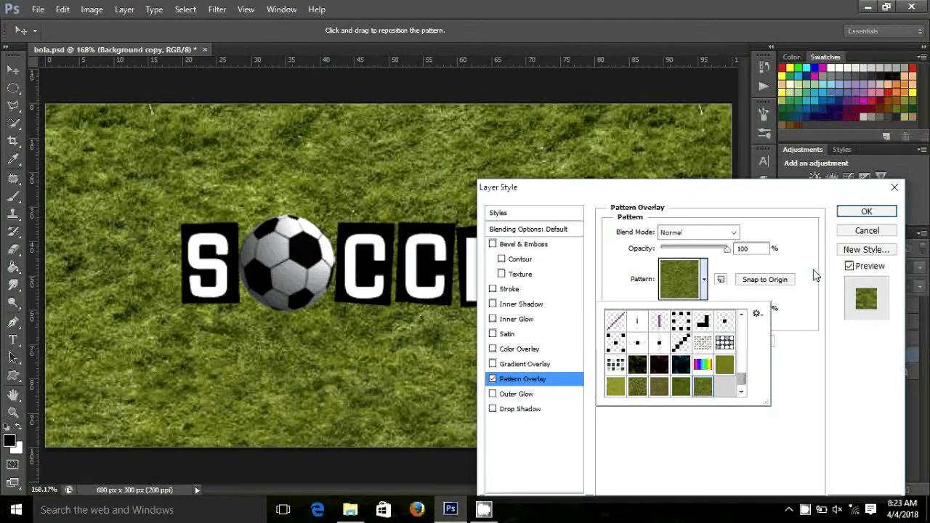
pyautogui.press('Return')
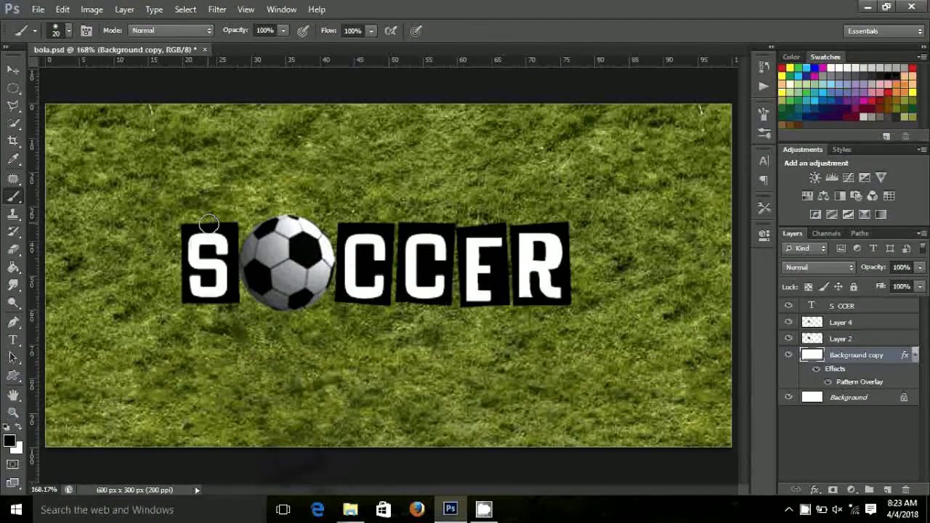
pyautogui.hotkey('ctrl', 't')
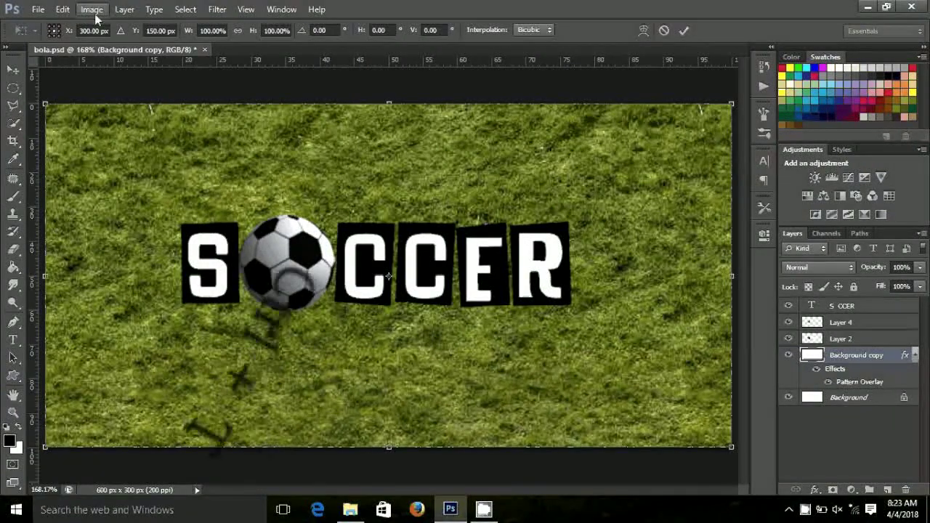
# Step: Switch the transform to Skew and drag the grass layer's four corners inward
pyautogui.click(64, 11)
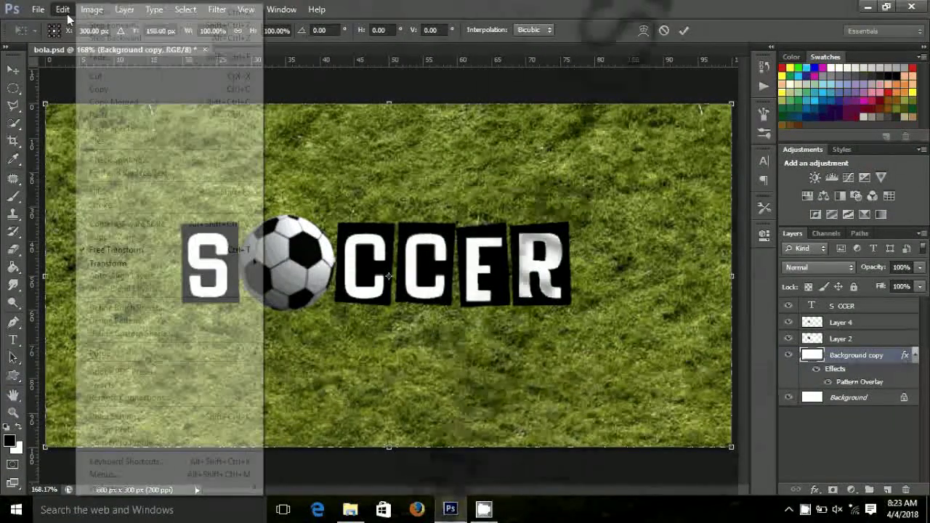
pyautogui.click(116, 265)
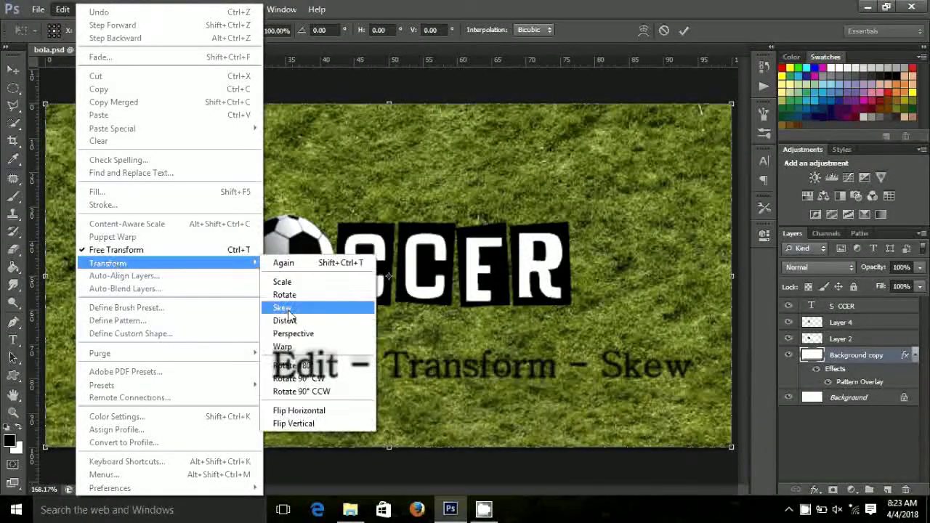
pyautogui.click(284, 308)
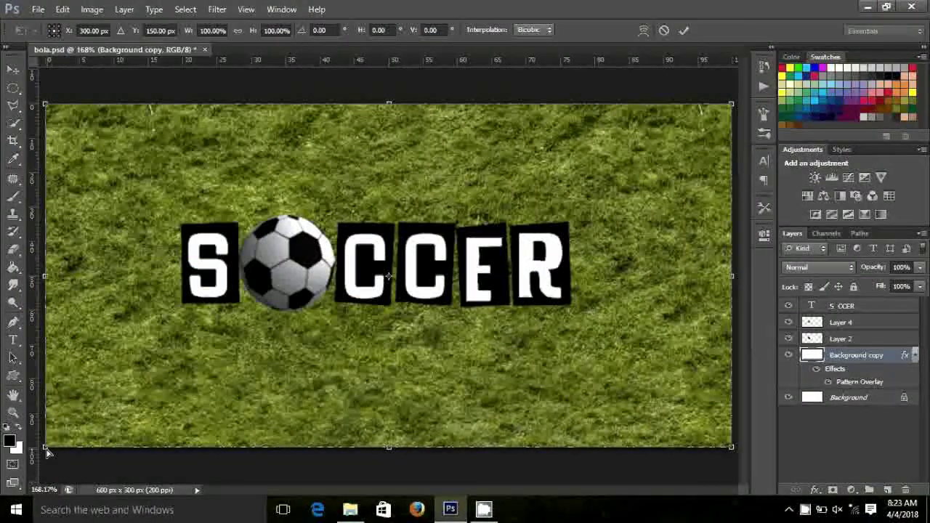
pyautogui.moveTo(47, 452)
pyautogui.mouseDown()
pyautogui.moveTo(93, 351)
pyautogui.moveTo(87, 332)
pyautogui.mouseUp()
pyautogui.moveTo(50, 108)
pyautogui.mouseDown()
pyautogui.moveTo(88, 162)
pyautogui.moveTo(63, 203)
pyautogui.moveTo(138, 195)
pyautogui.mouseUp()
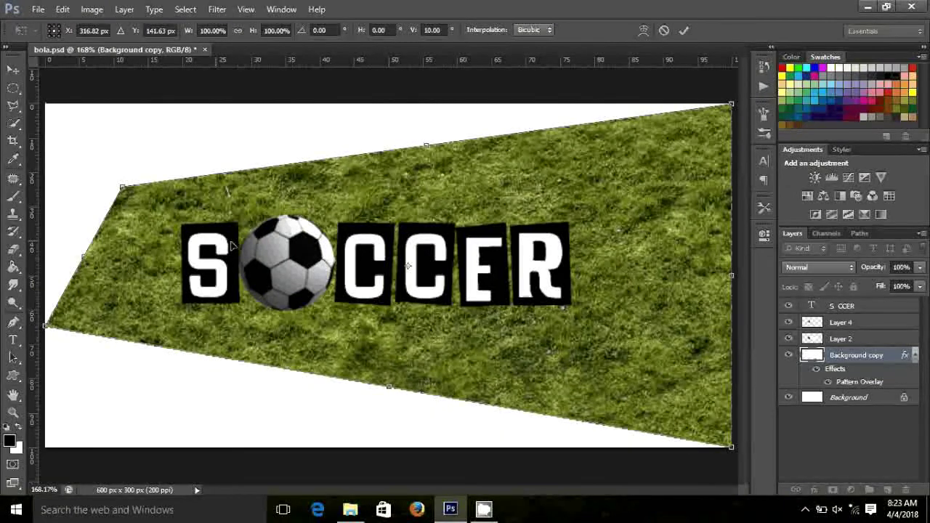
pyautogui.moveTo(732, 106); pyautogui.dragTo(730, 195)
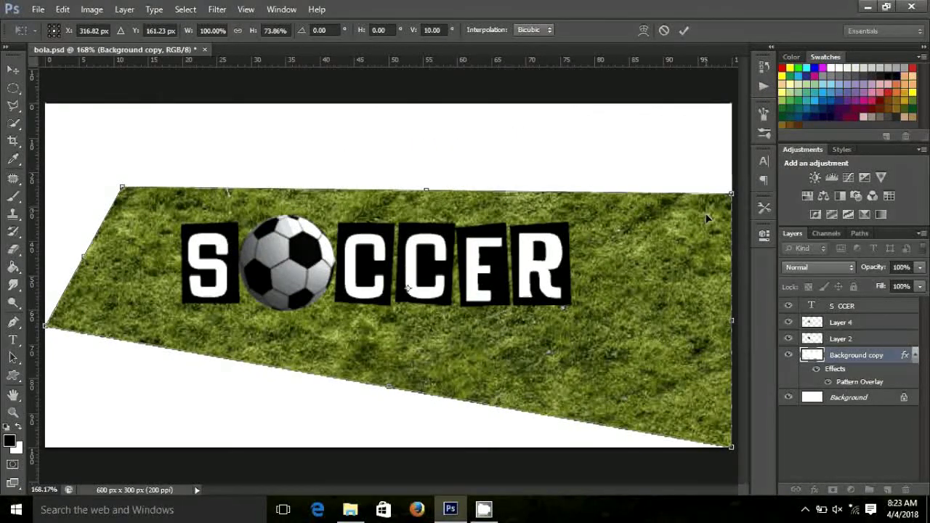
pyautogui.moveTo(732, 446)
pyautogui.mouseDown()
pyautogui.moveTo(629, 327)
pyautogui.moveTo(605, 426)
pyautogui.moveTo(603, 331)
pyautogui.mouseUp()
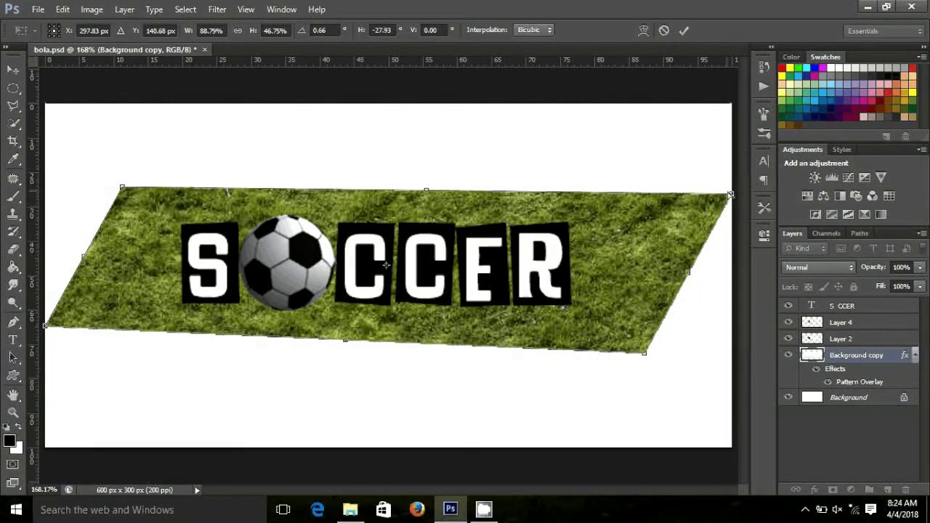
# Step: Fine-tune the grass plane's corners into a flat slanted ground and commit the skew
pyautogui.moveTo(730, 195); pyautogui.dragTo(698, 256)
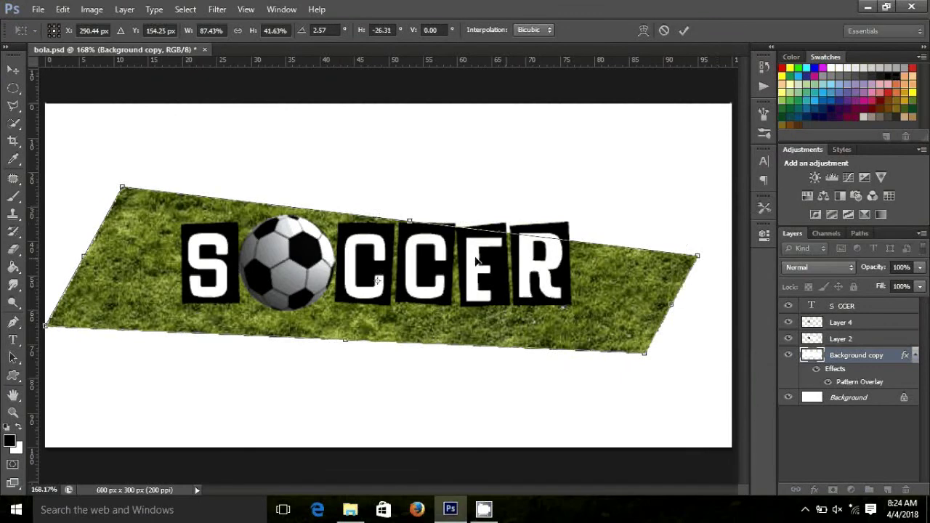
pyautogui.moveTo(123, 194)
pyautogui.mouseDown()
pyautogui.moveTo(102, 234)
pyautogui.moveTo(136, 231)
pyautogui.mouseUp()
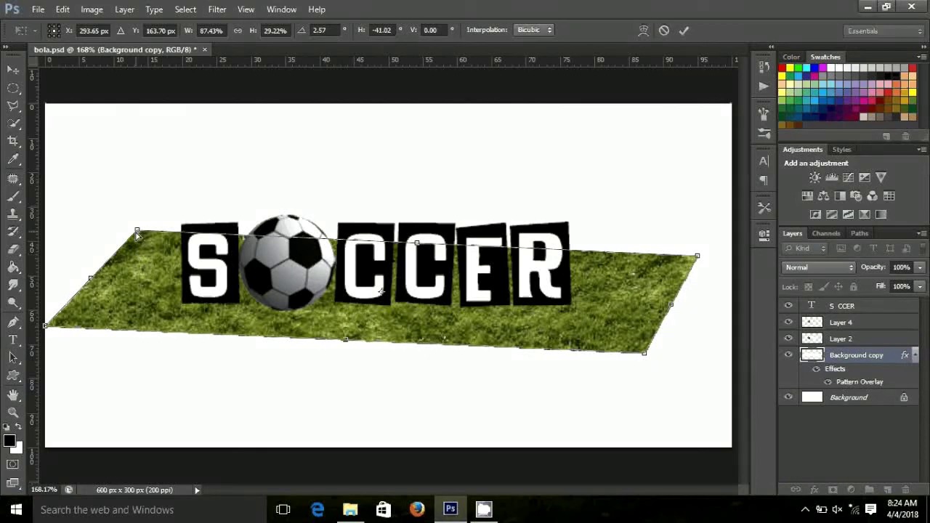
pyautogui.moveTo(137, 233); pyautogui.dragTo(128, 241)
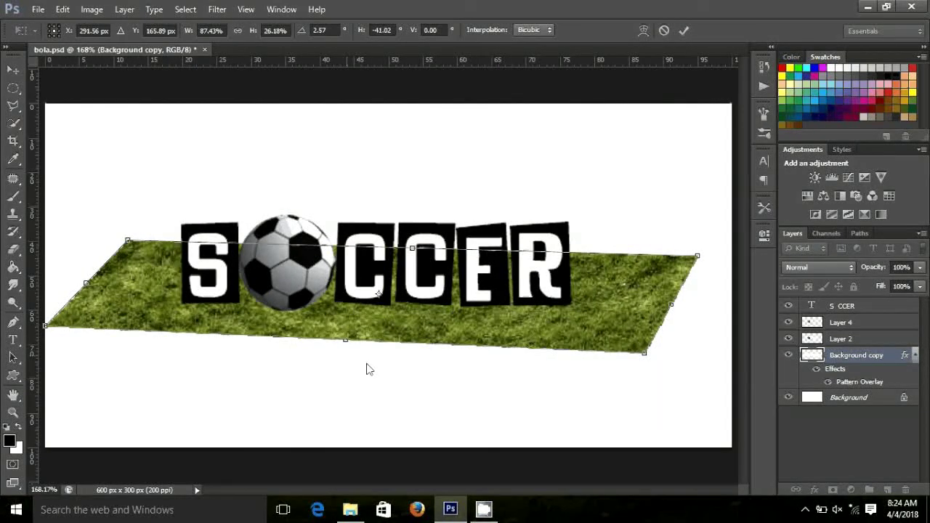
pyautogui.moveTo(644, 353); pyautogui.dragTo(636, 356)
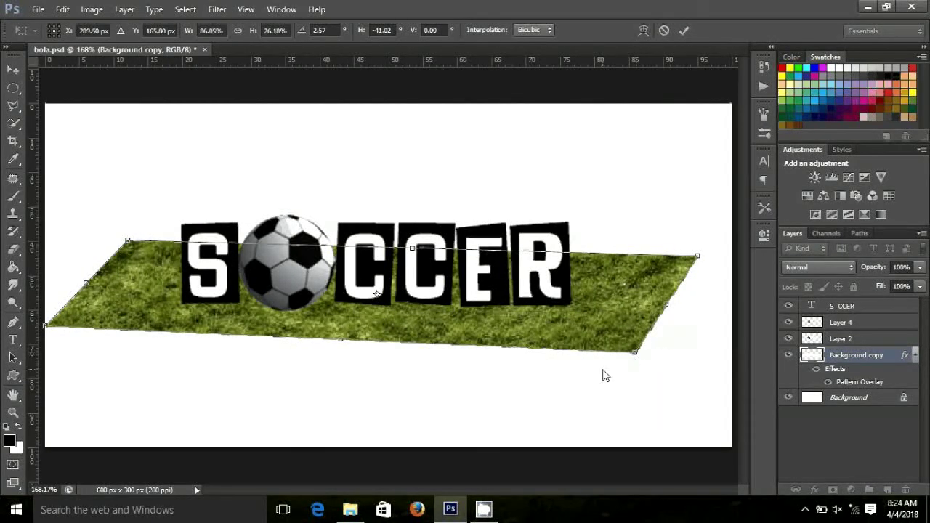
pyautogui.press('Return')
pyautogui.press('b')
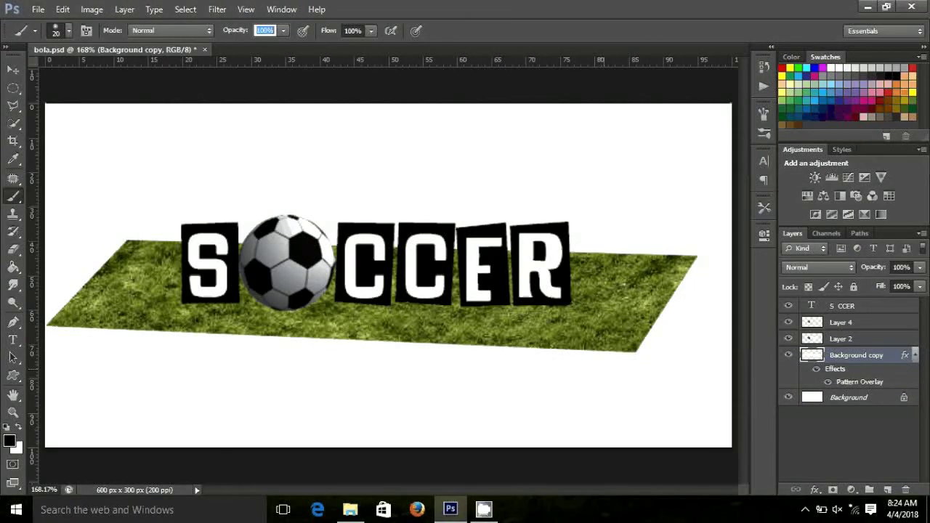
# Step: On a new layer, brush black shadows beneath the S, the ball and the R
pyautogui.click(915, 355)
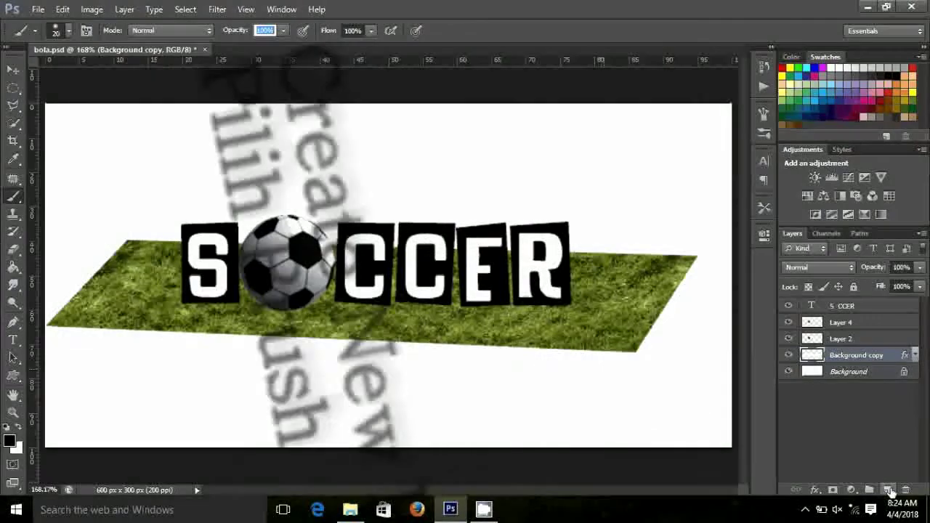
pyautogui.click(888, 490)
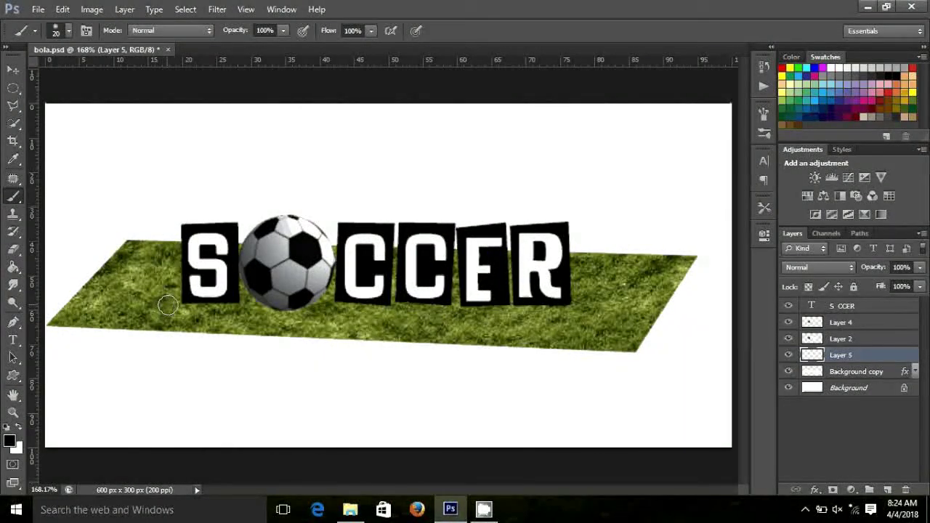
pyautogui.moveTo(167, 305)
pyautogui.mouseDown()
pyautogui.moveTo(246, 312)
pyautogui.moveTo(191, 299)
pyautogui.moveTo(292, 314)
pyautogui.moveTo(262, 314)
pyautogui.mouseUp()
pyautogui.moveTo(284, 321)
pyautogui.mouseDown()
pyautogui.moveTo(401, 306)
pyautogui.moveTo(483, 316)
pyautogui.moveTo(500, 306)
pyautogui.moveTo(477, 307)
pyautogui.moveTo(485, 326)
pyautogui.moveTo(569, 309)
pyautogui.mouseUp()
pyautogui.click(569, 309)
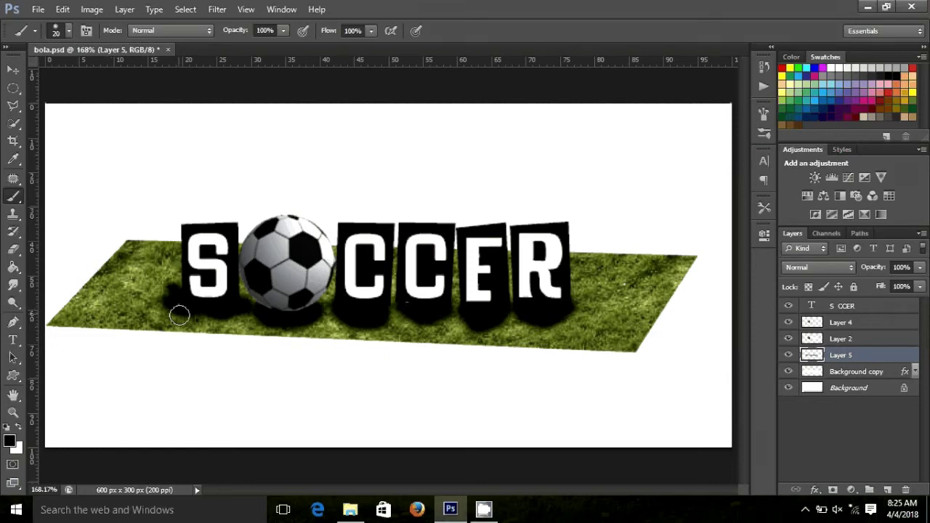
pyautogui.moveTo(166, 291)
pyautogui.mouseDown()
pyautogui.moveTo(201, 323)
pyautogui.moveTo(215, 320)
pyautogui.mouseUp()
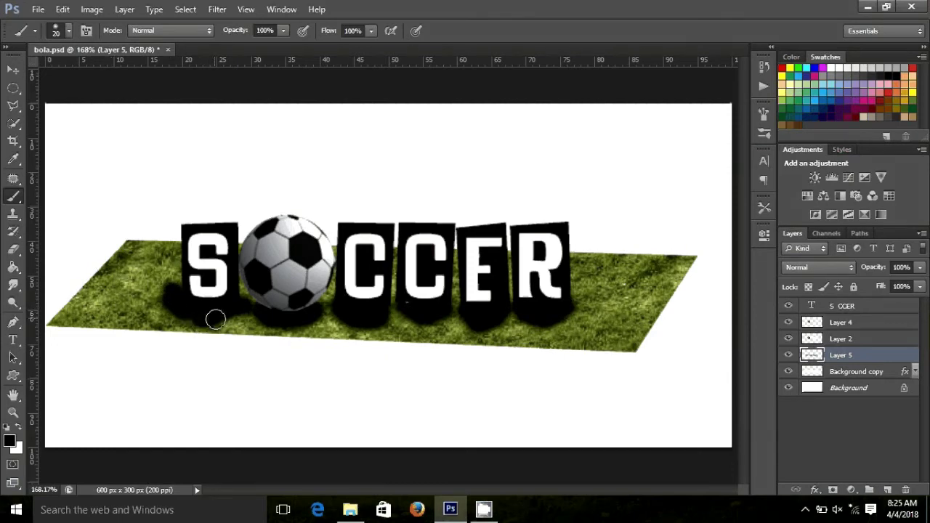
pyautogui.click(215, 320)
pyautogui.click(221, 10)
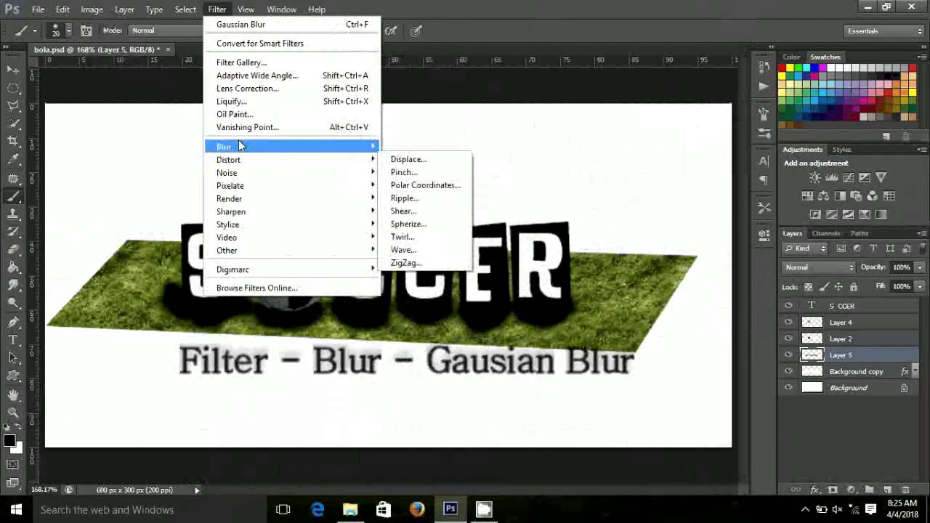
pyautogui.moveTo(291, 146)
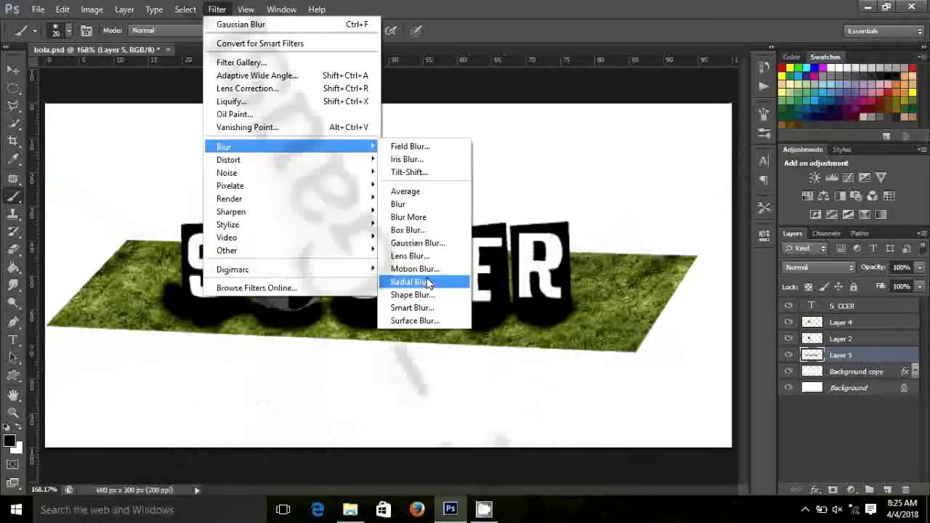
# Step: Blur the shadow layer with a 7.8-pixel Gaussian Blur radius
pyautogui.click(433, 250)
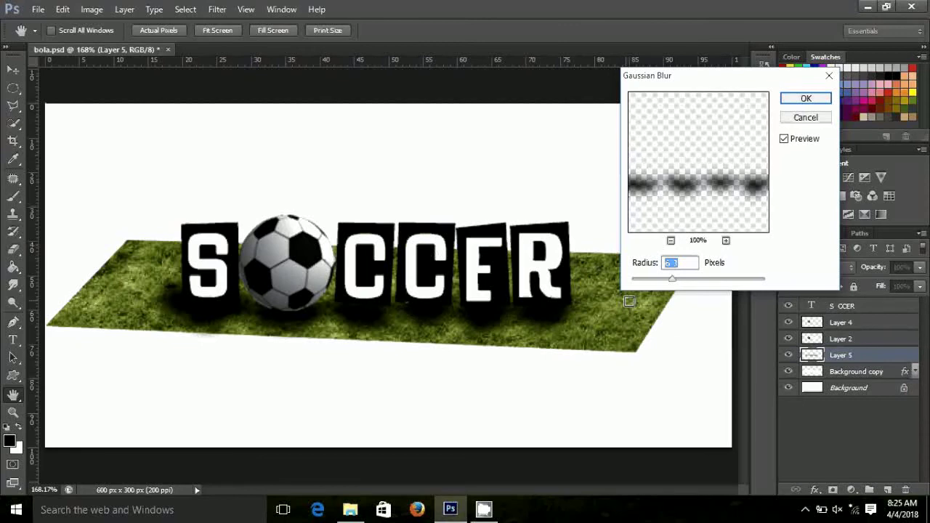
pyautogui.moveTo(672, 283); pyautogui.dragTo(671, 285)
pyautogui.moveTo(670, 284); pyautogui.dragTo(678, 285)
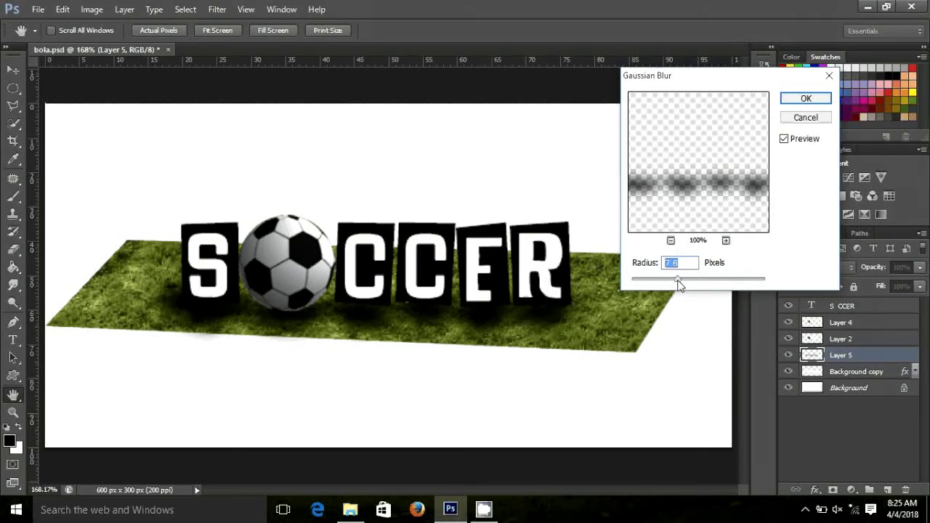
pyautogui.click(807, 98)
pyautogui.click(919, 267)
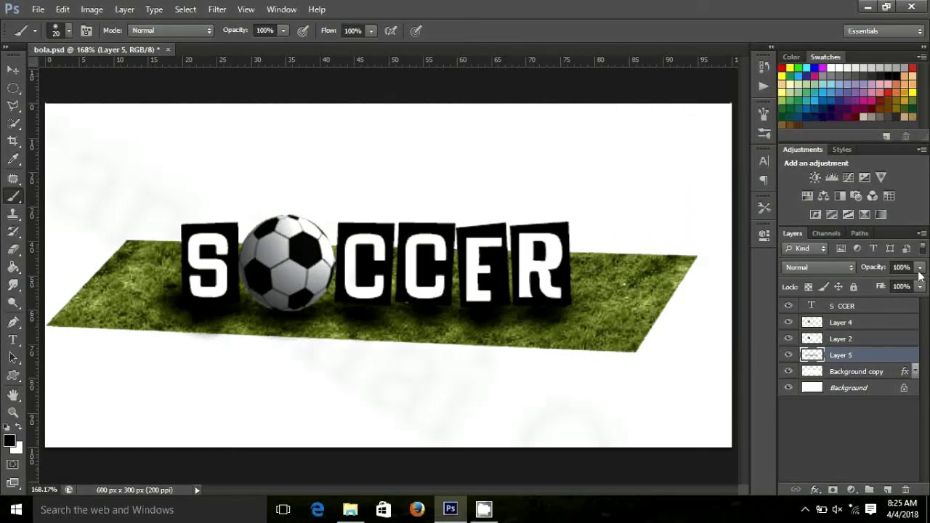
# Step: Drop Layer 5 to 81% opacity, then add shadow under E, R, both Cs and the ball
pyautogui.moveTo(920, 283); pyautogui.dragTo(907, 285)
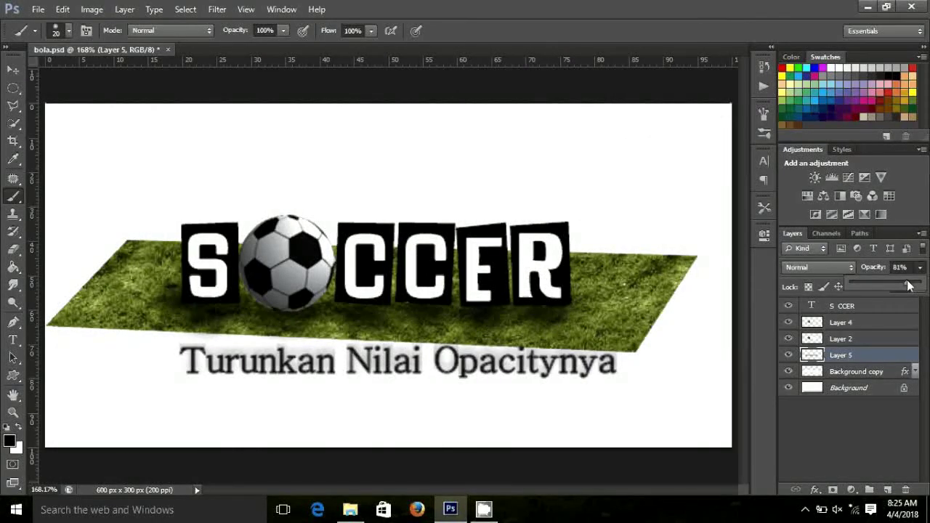
pyautogui.click(485, 312)
pyautogui.moveTo(491, 311); pyautogui.dragTo(568, 311)
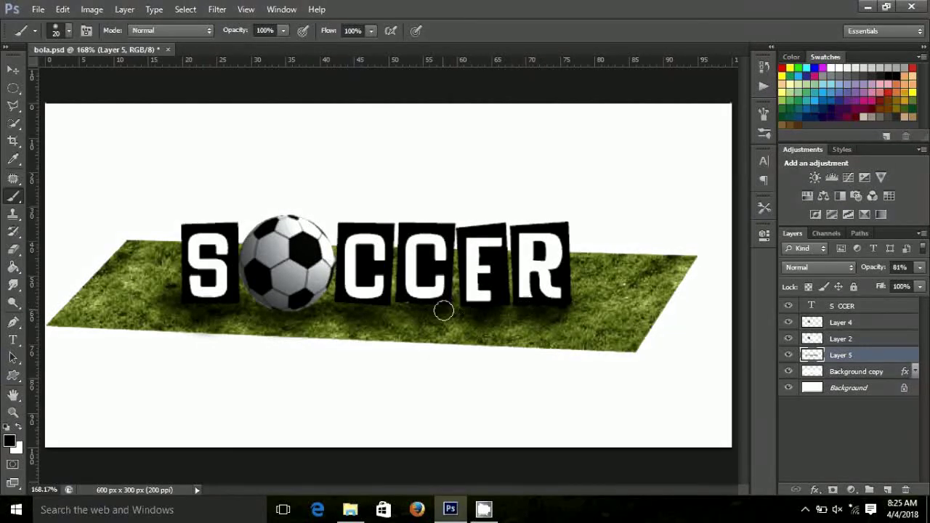
pyautogui.moveTo(443, 311); pyautogui.dragTo(388, 306)
pyautogui.moveTo(314, 308); pyautogui.dragTo(192, 301)
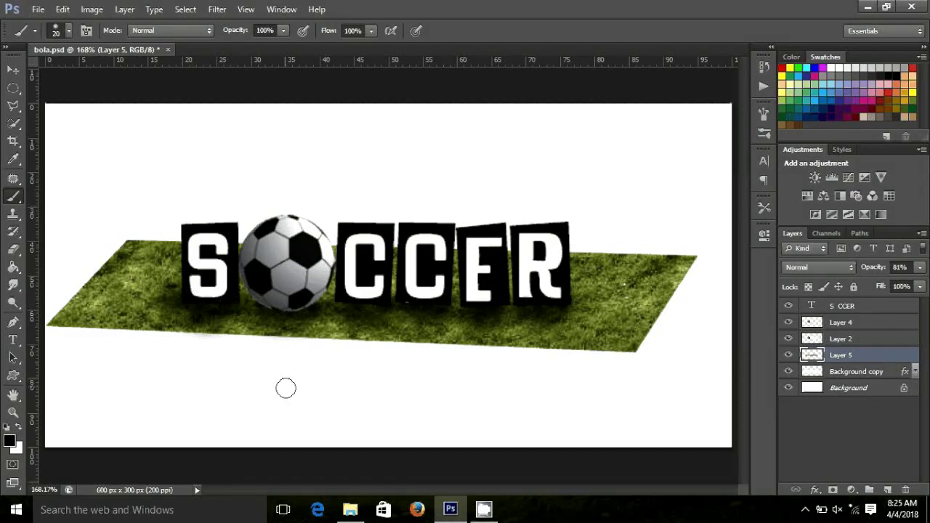